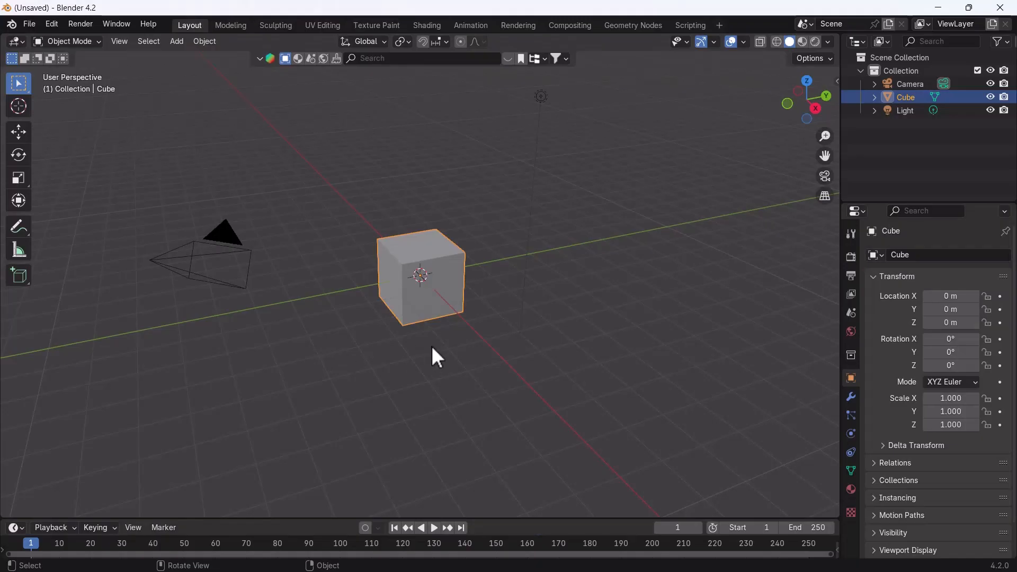
Step: Open the viewport sidebar and turn on the Screencast Keys display
key(n)
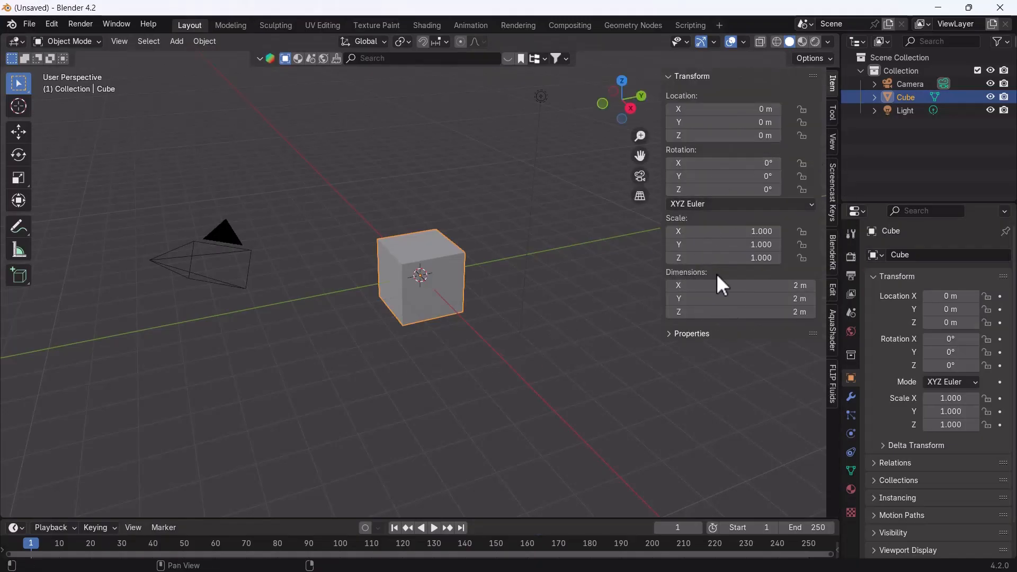
click(832, 194)
click(679, 76)
key(n)
key(n)
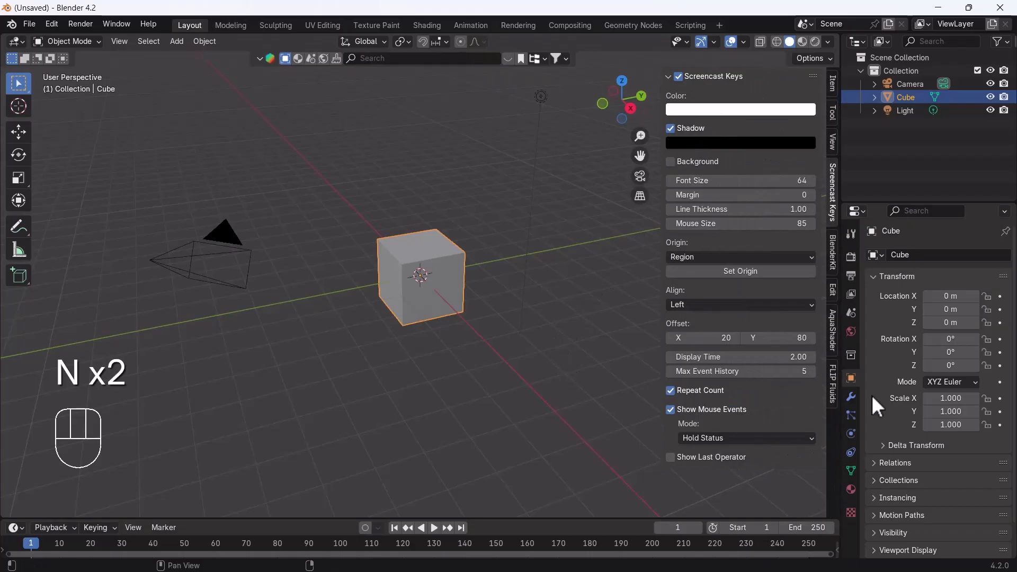
Step: Bring up the FLIP Fluids settings and delete the default cube, camera and light
click(834, 386)
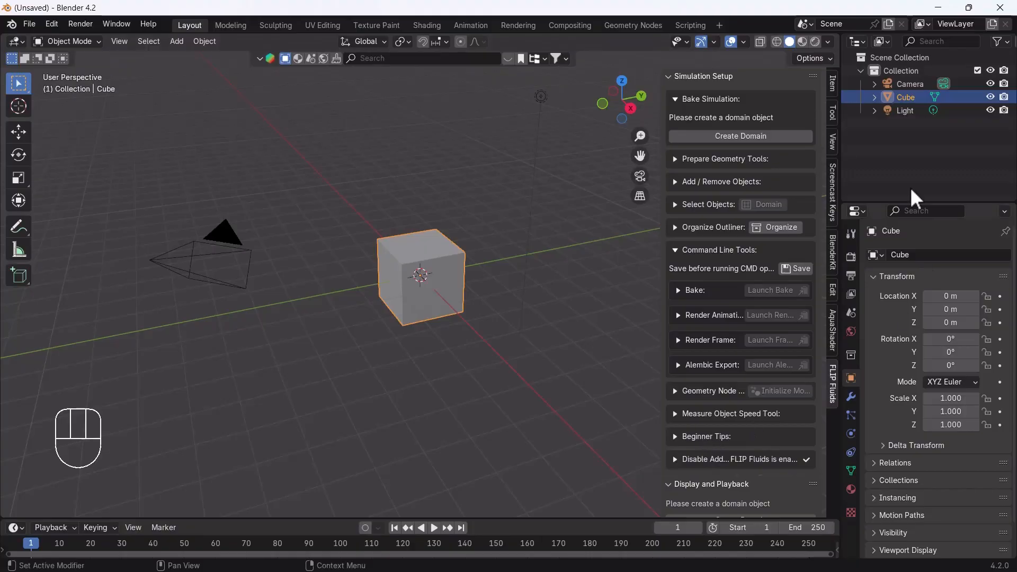
drag(176, 390, 595, 94)
key(Delete)
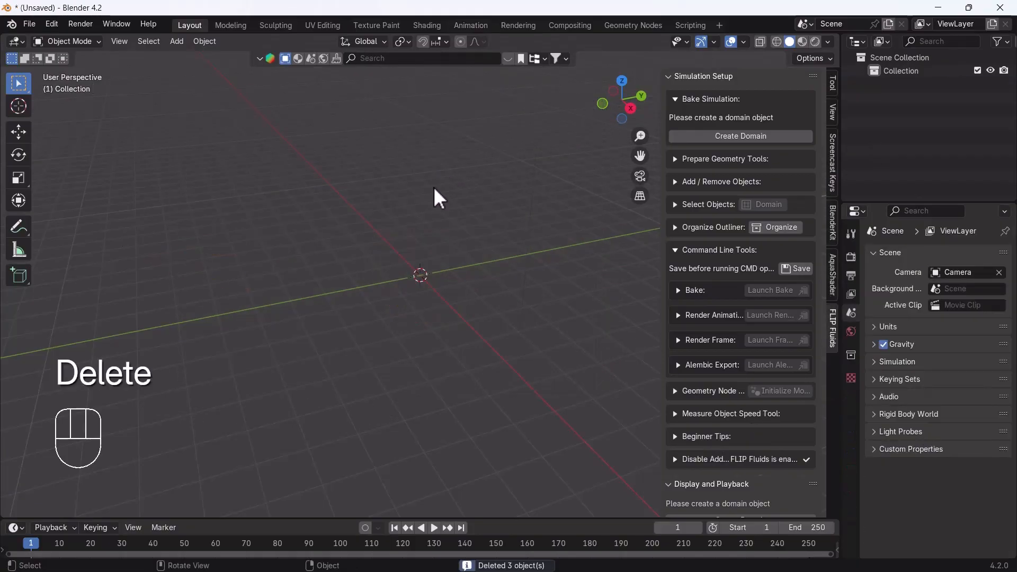
Step: Add a monkey mesh at the origin in the front orthographic view
key(grave)
click(263, 200)
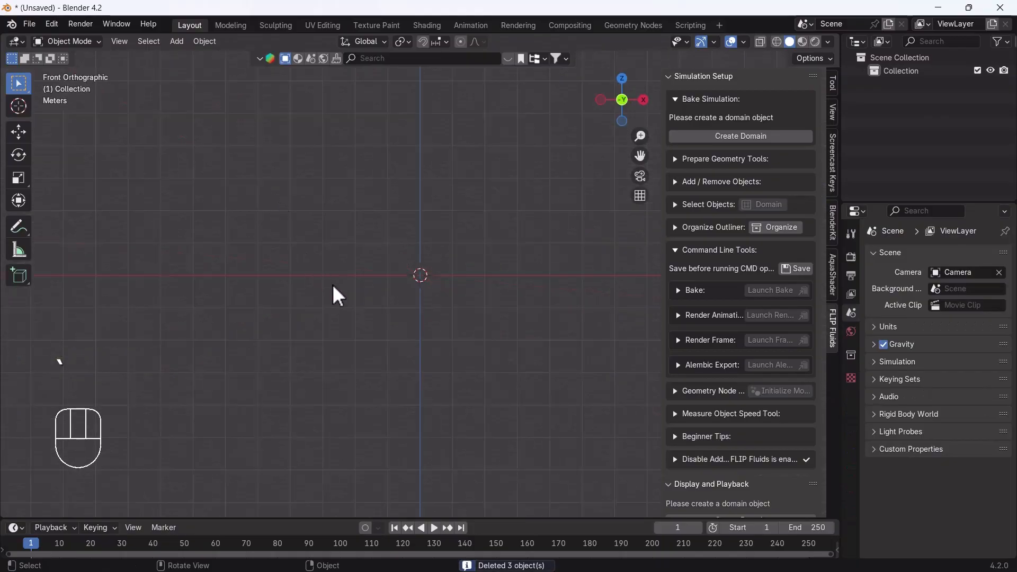
key(shift+a)
mouse_move(317, 242)
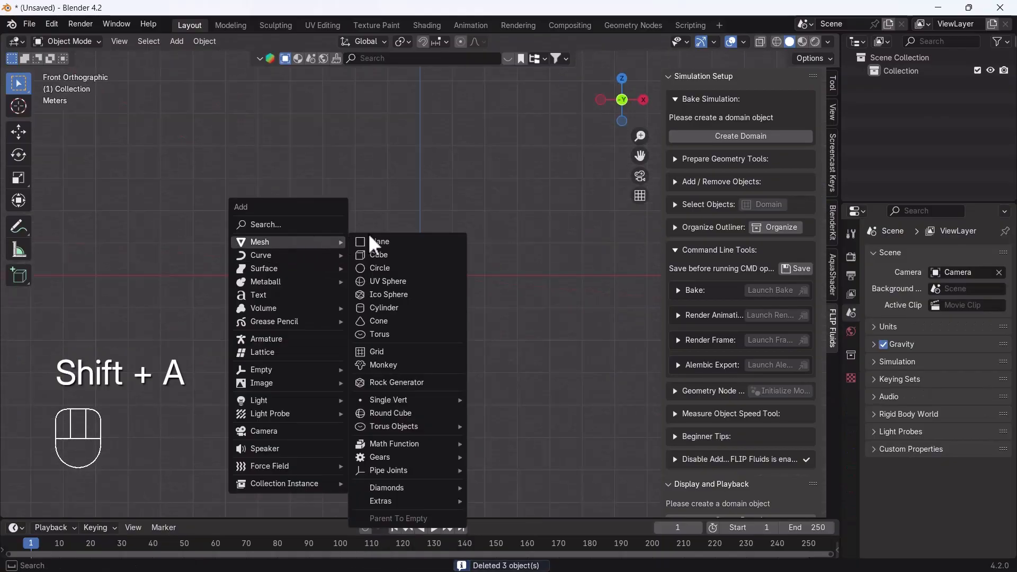
click(389, 367)
scroll(431, 271, up, 5)
shift+middle_drag(431, 271, 401, 278)
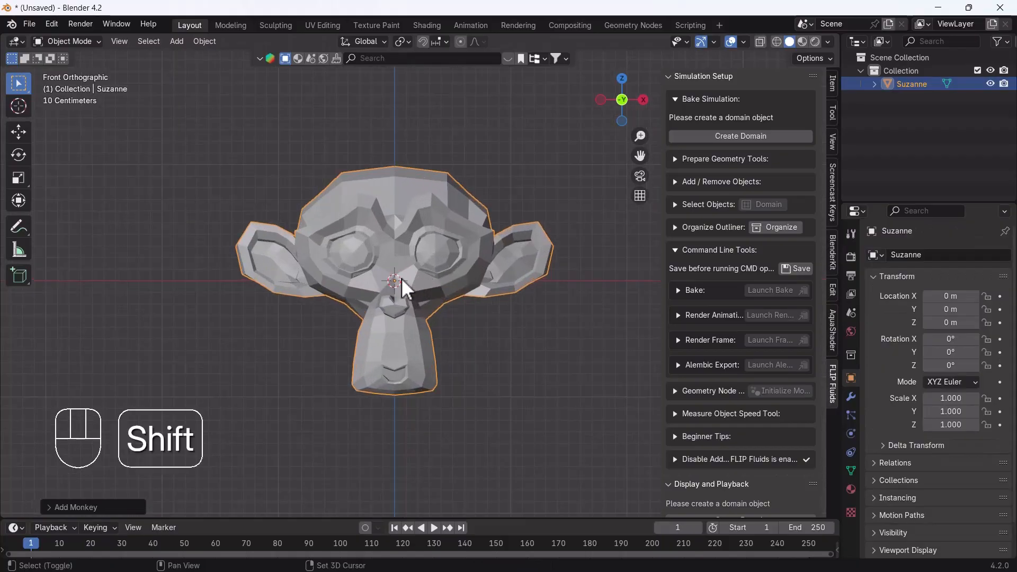
Step: Give the monkey a level 2 subdivision and smooth shading
key(ctrl+2)
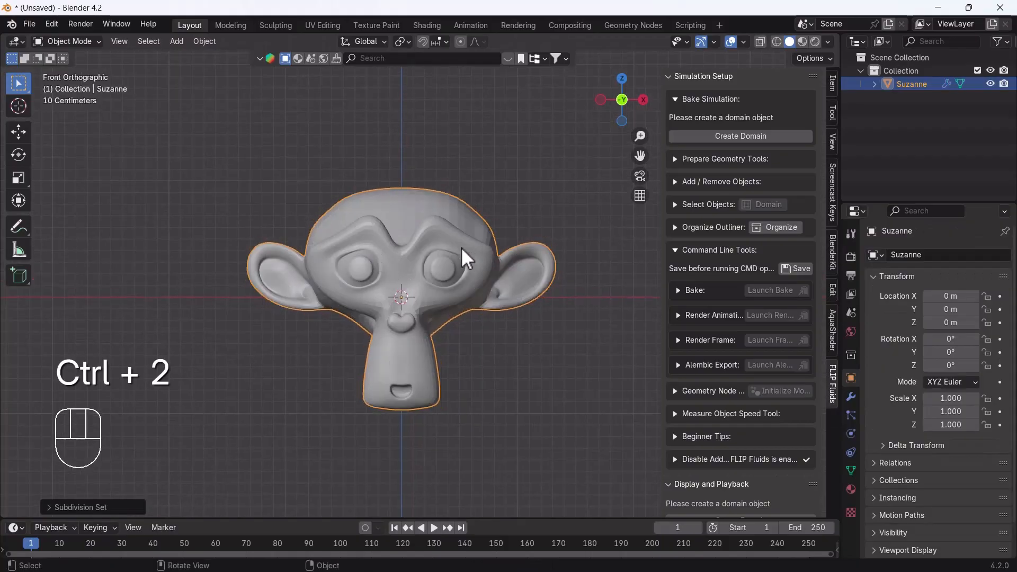
right_click(432, 252)
click(394, 244)
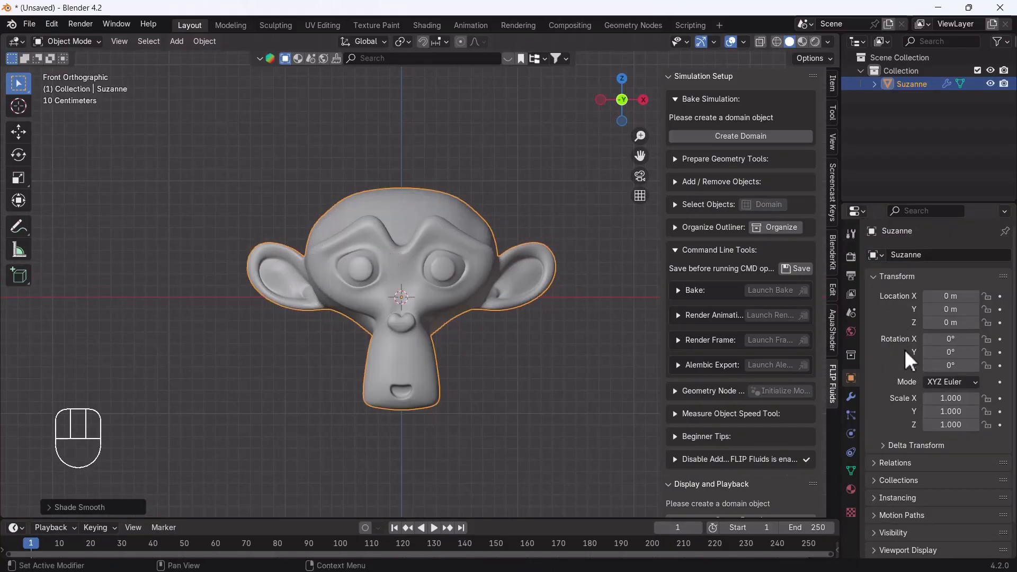
Step: Apply the monkey's Subdivision modifier and check the resulting mesh in Edit Mode
click(850, 397)
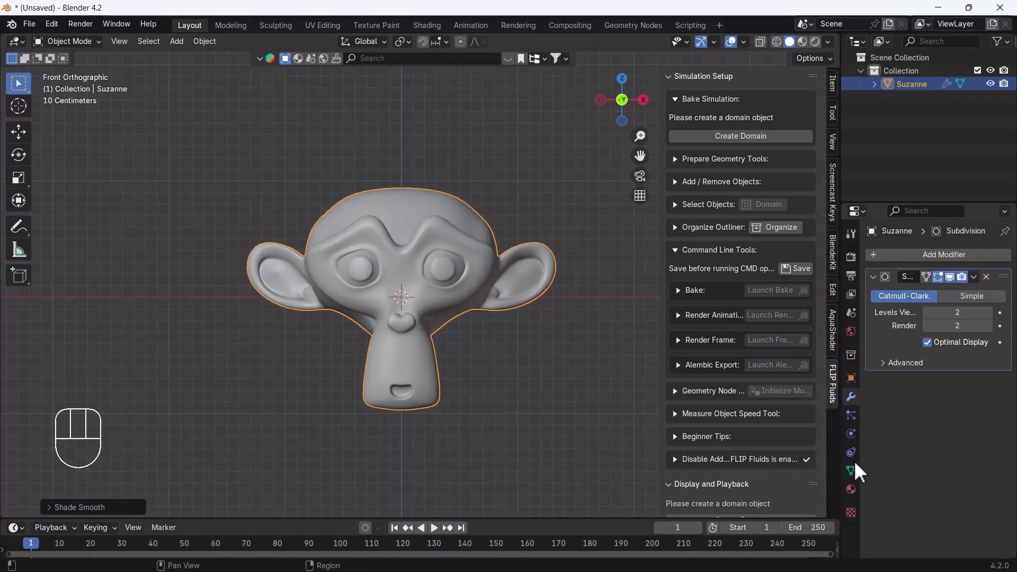
click(974, 277)
click(938, 290)
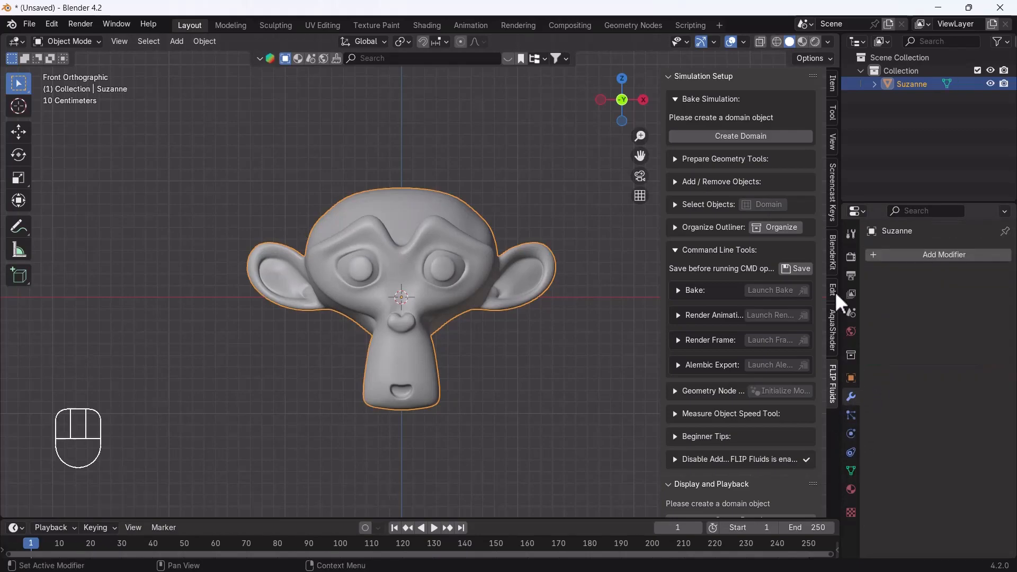
key(Tab)
key(Tab)
Step: Create a FLIP Fluids domain around the monkey
scroll(423, 259, down, 2)
shift+middle_drag(408, 319, 424, 346)
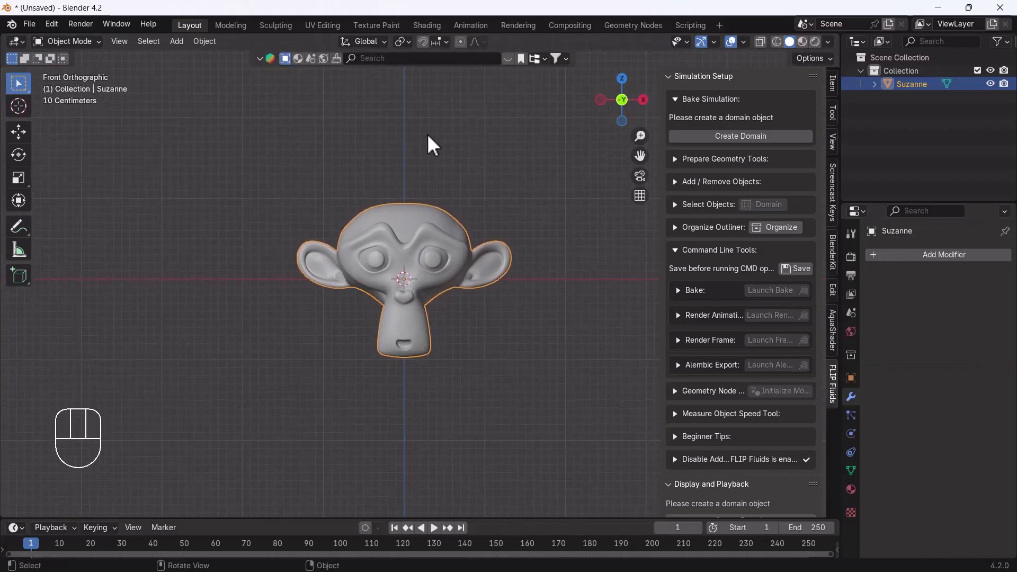
click(740, 136)
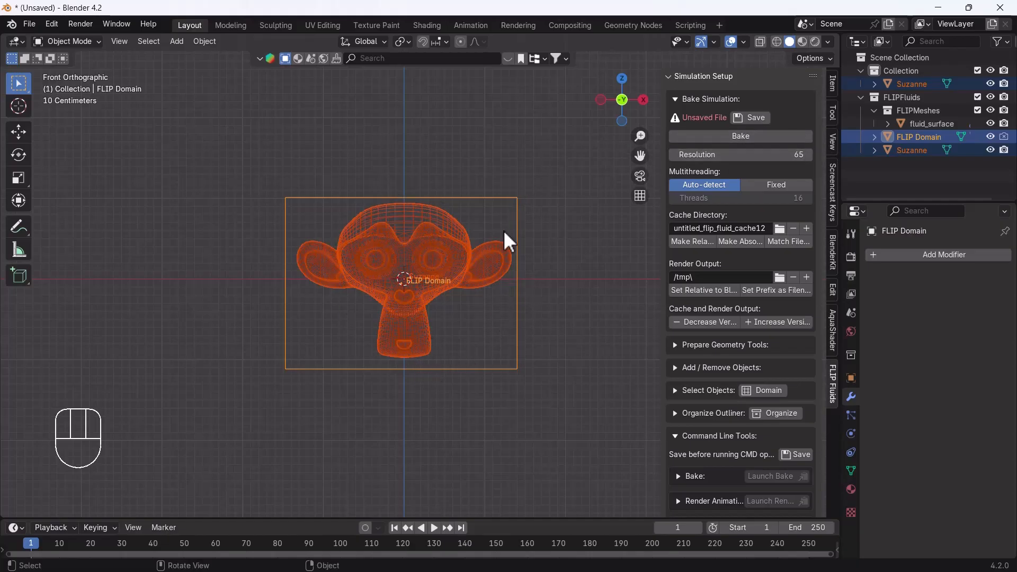
Step: Disable the Inverse option in the monkey's FLIP Fluid obstacle physics
click(449, 244)
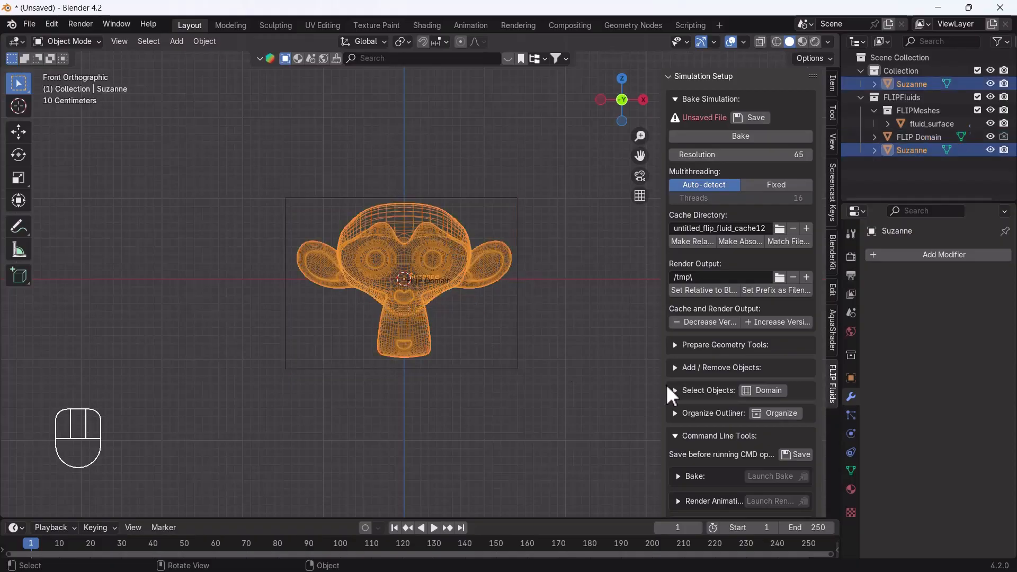
click(851, 434)
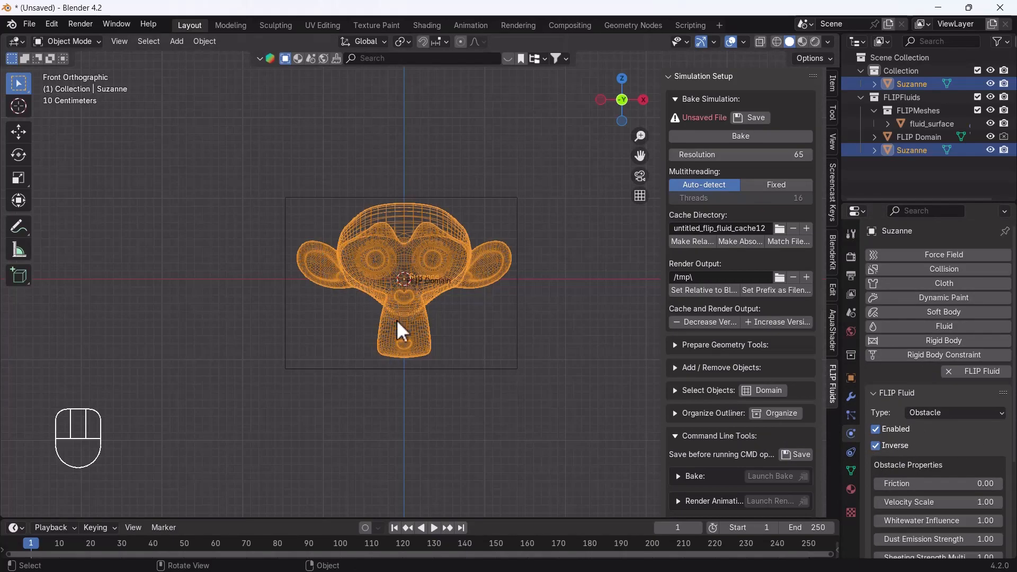
click(875, 446)
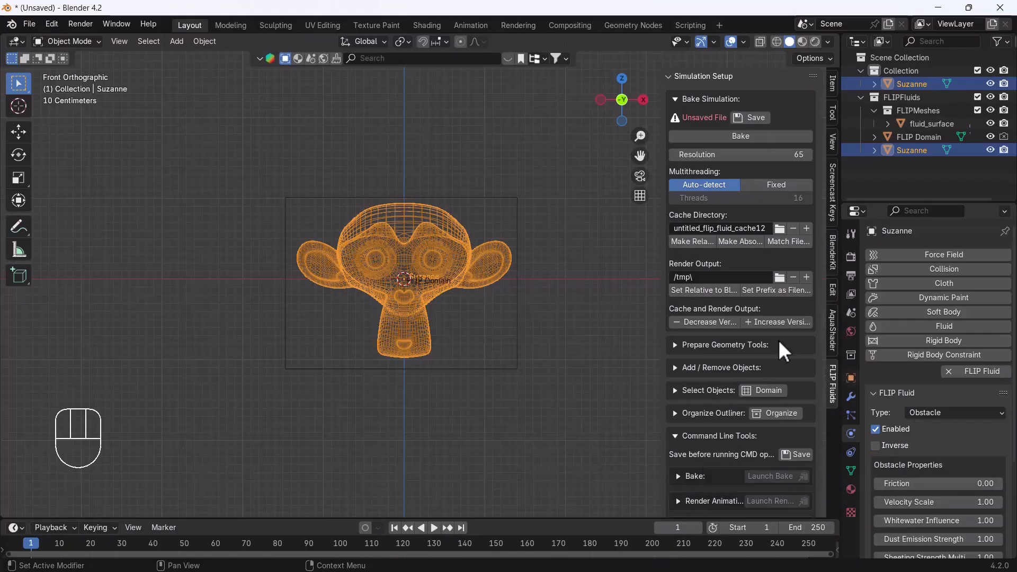
Step: Add a UV sphere with a 1 m radius at the origin, aligned to the view
key(shift+a)
mouse_move(332, 224)
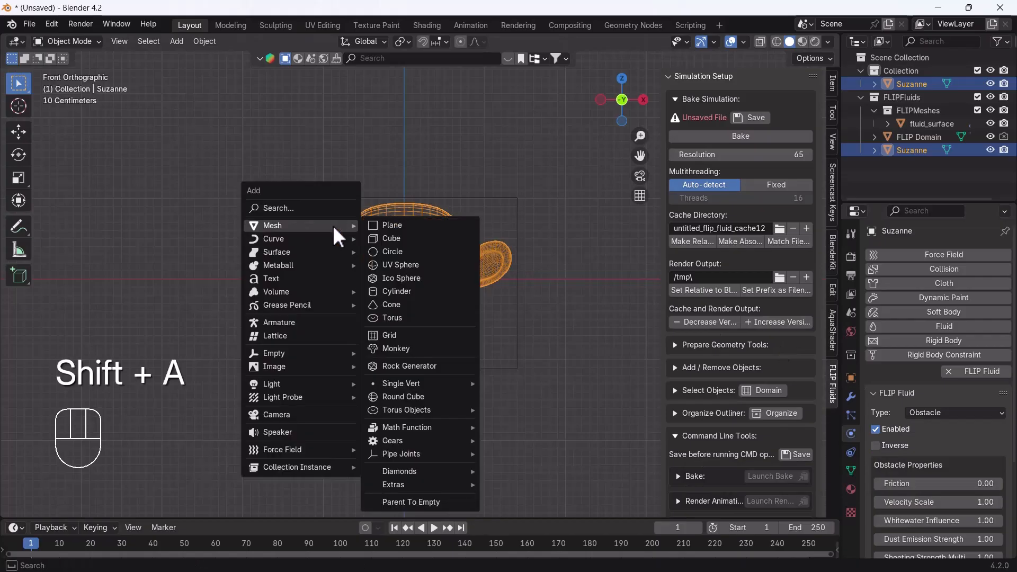
click(406, 266)
scroll(443, 332, up, 4)
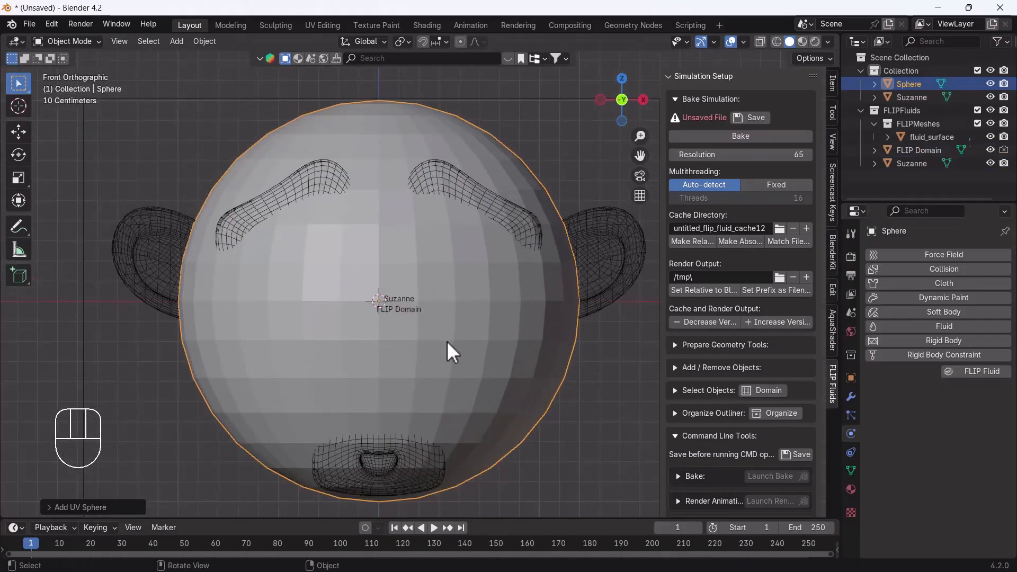
click(91, 503)
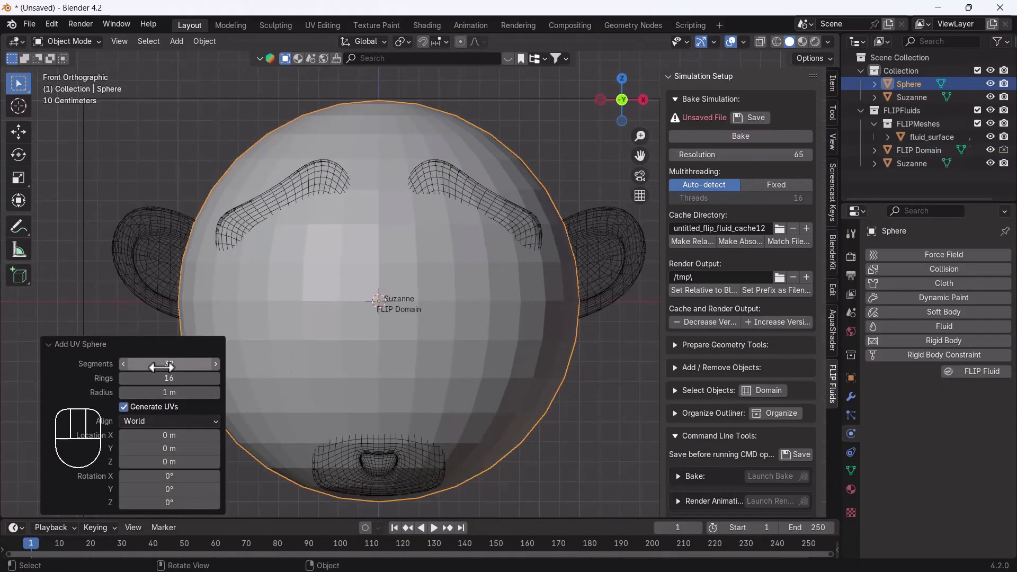
click(158, 421)
click(139, 451)
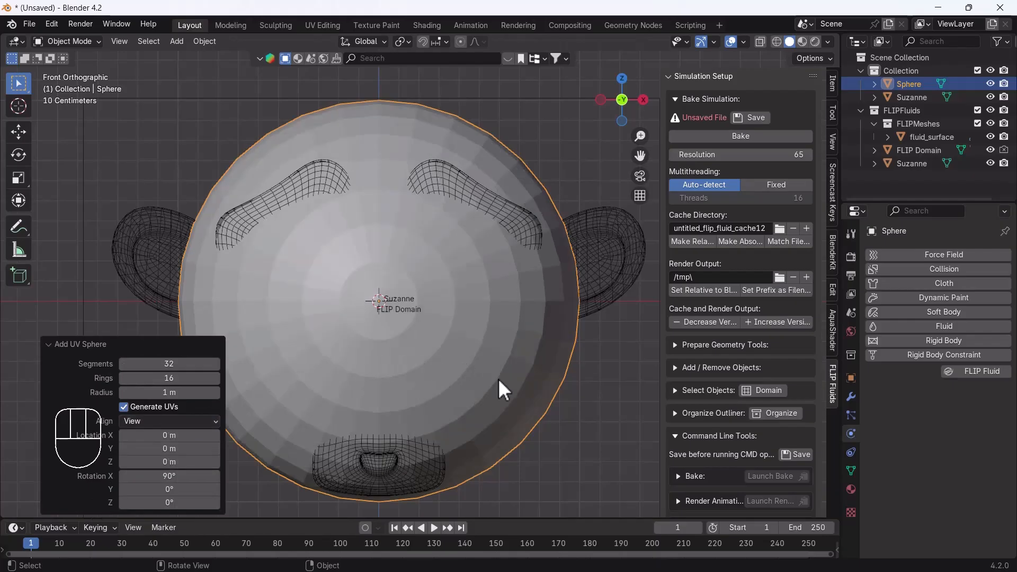
Step: Scale the sphere to about 0.34 over the eye on the negative X side and place a duplicate over the other eye
key(s)
click(413, 331)
key(g)
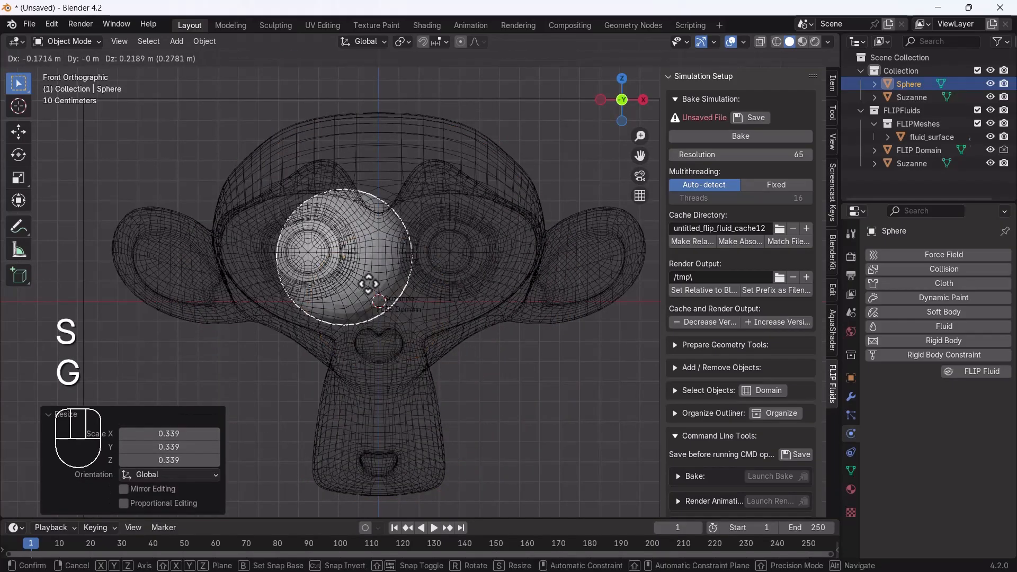
click(329, 272)
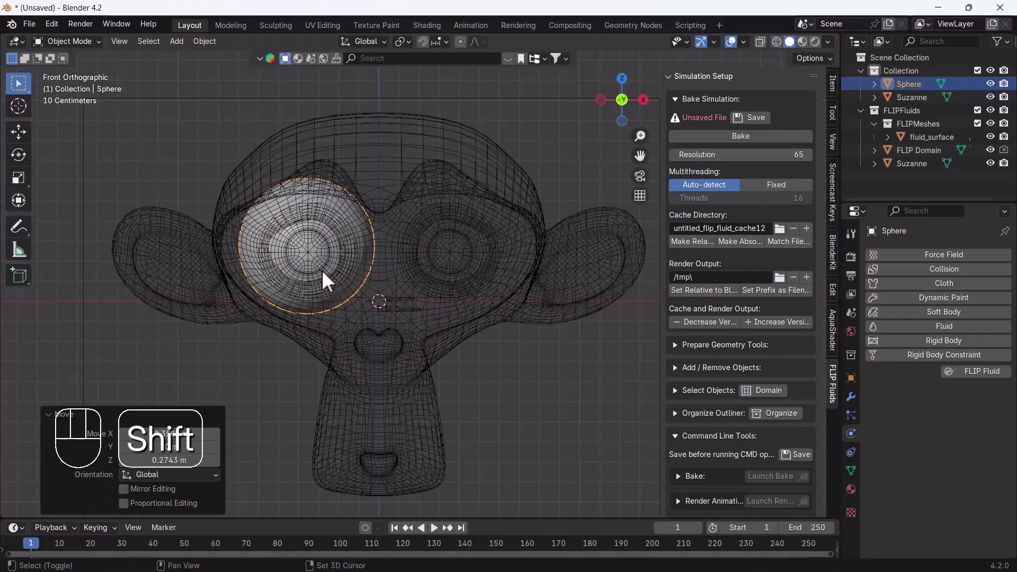
key(shift+d)
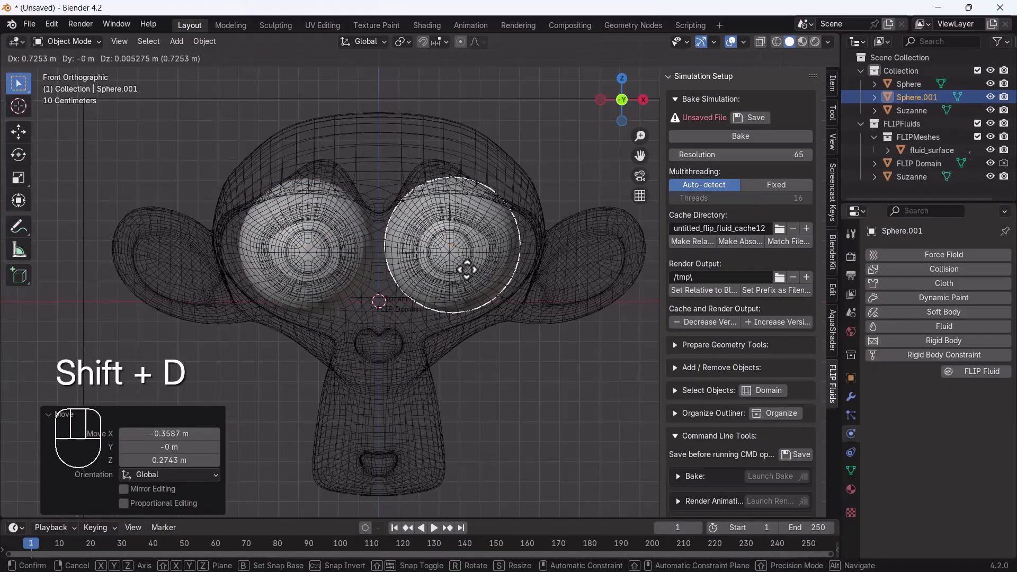
click(466, 272)
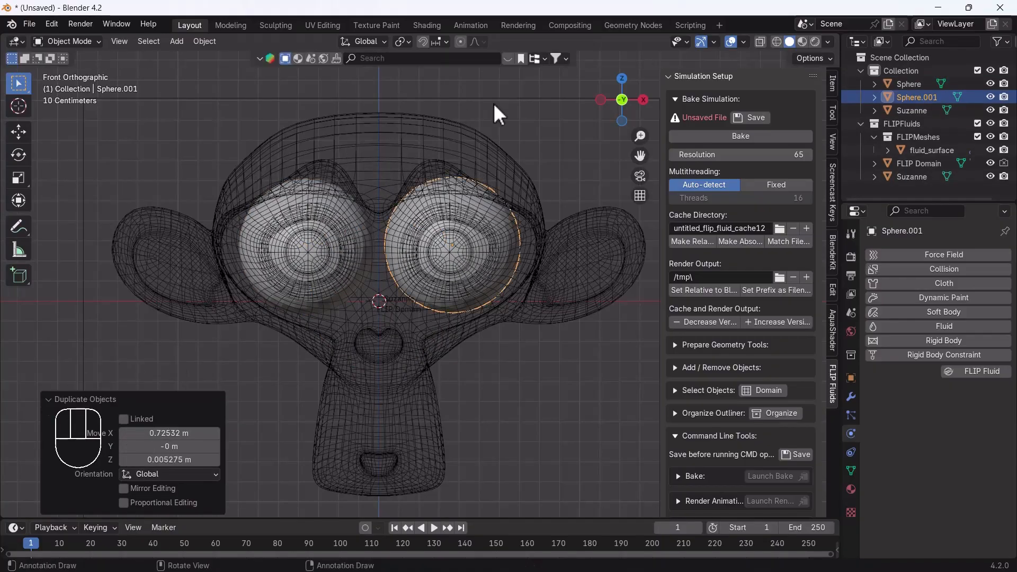
Step: Set both eye spheres as FLIP Fluids objects of type Fluid
click(673, 366)
click(687, 418)
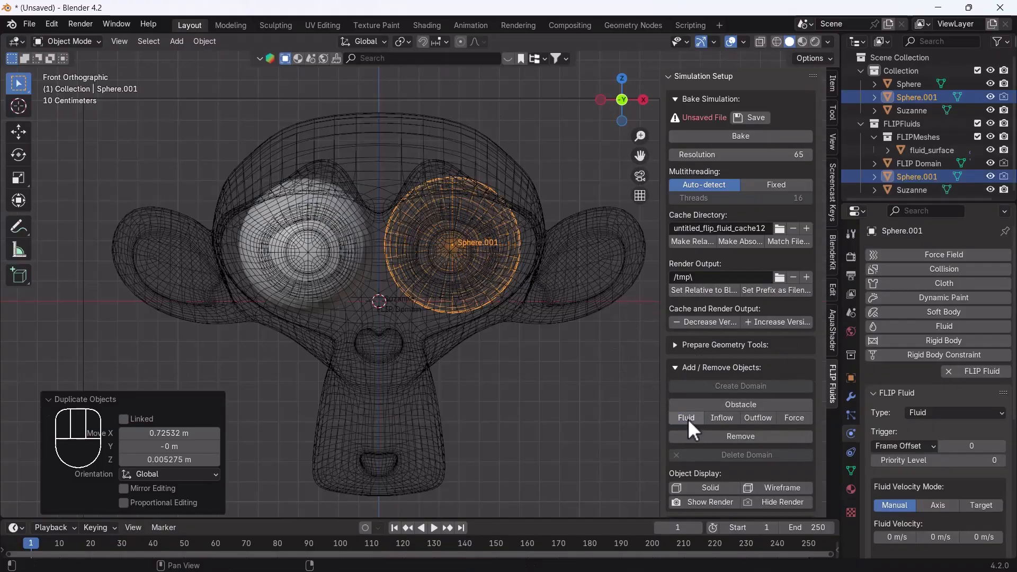
click(332, 272)
click(331, 272)
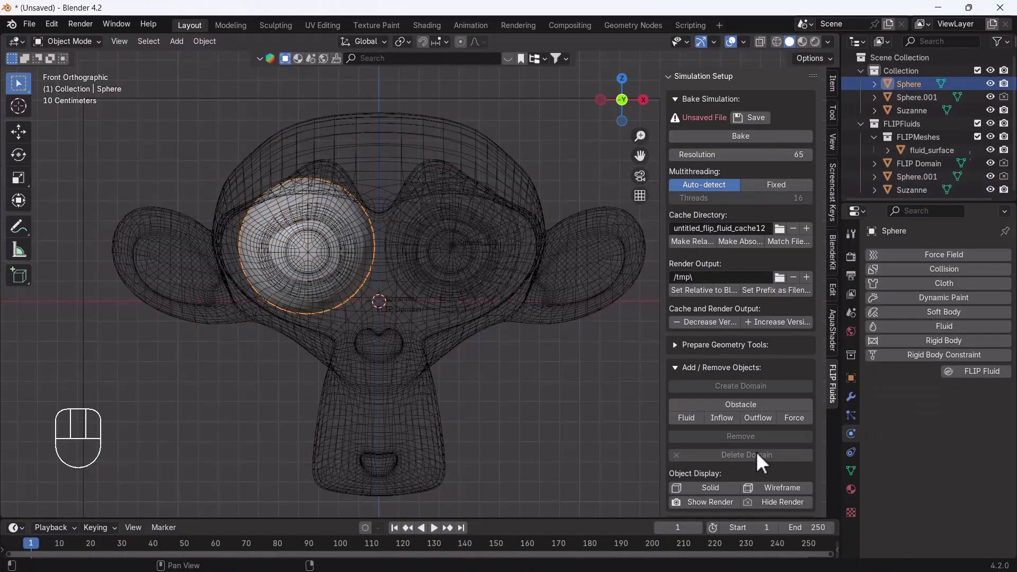
click(686, 417)
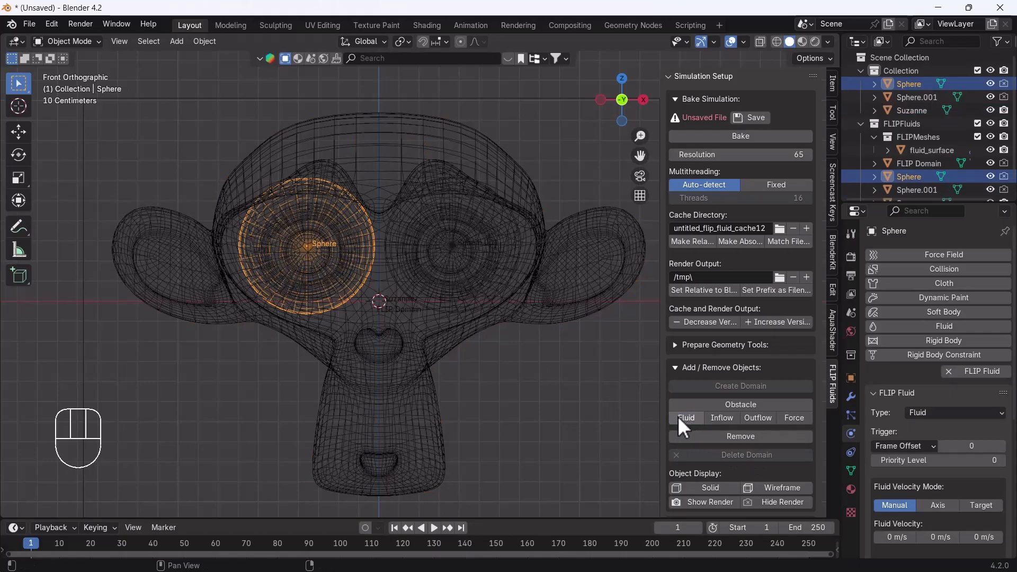
Step: Enable automatic loading of baked frames in the FLIP Fluids quick viewport display settings
scroll(402, 287, down, 3)
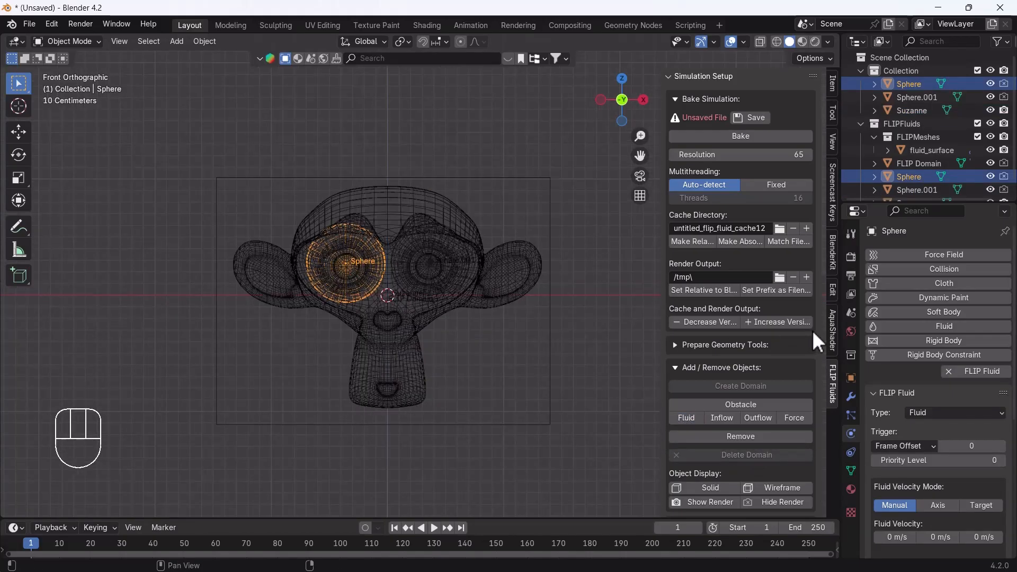
scroll(742, 352, down, 10)
scroll(738, 364, down, 8)
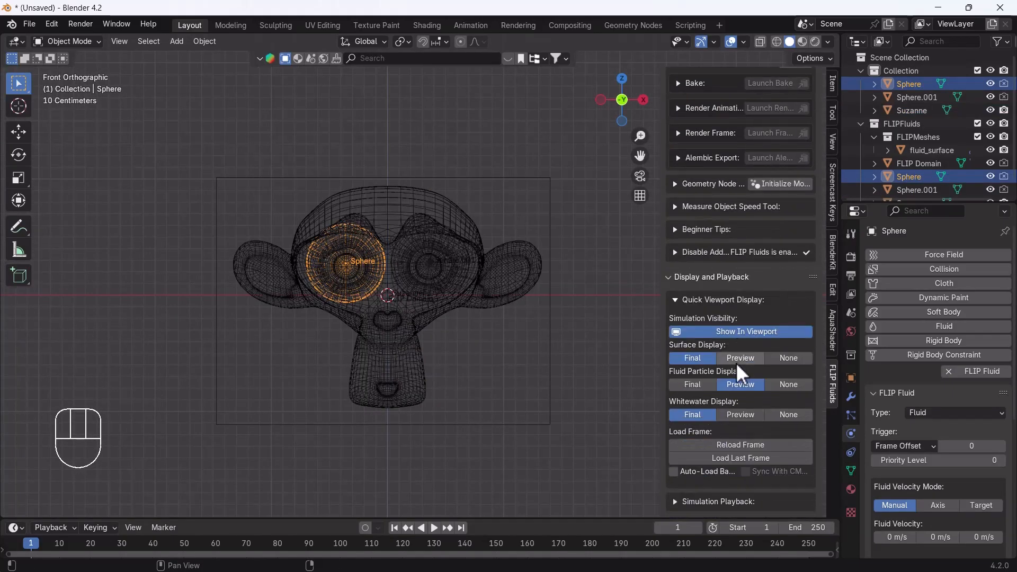
click(675, 471)
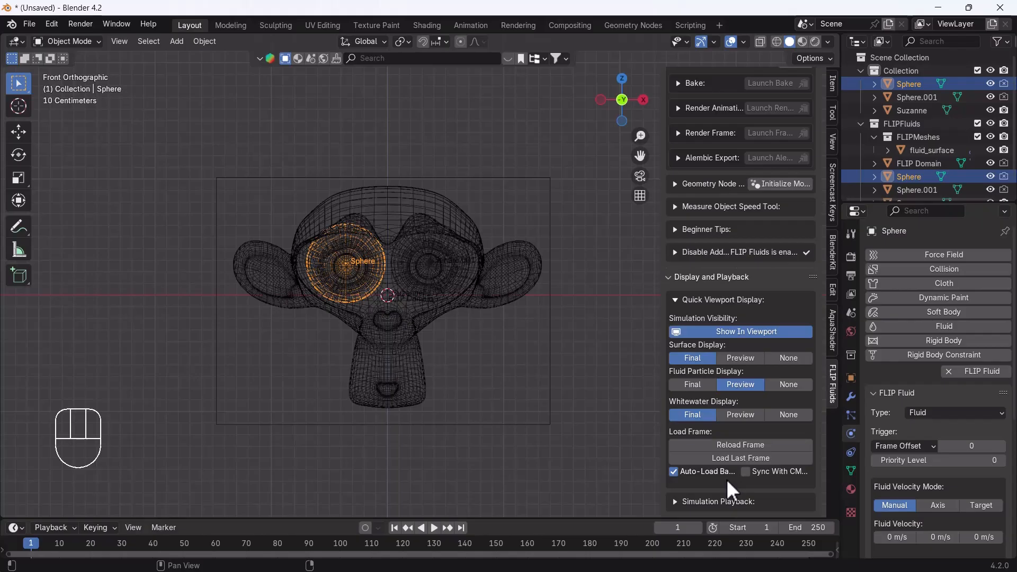
Step: Check the monkey's obstacle settings, deselect it and start baking the fluid simulation
scroll(726, 479, up, 7)
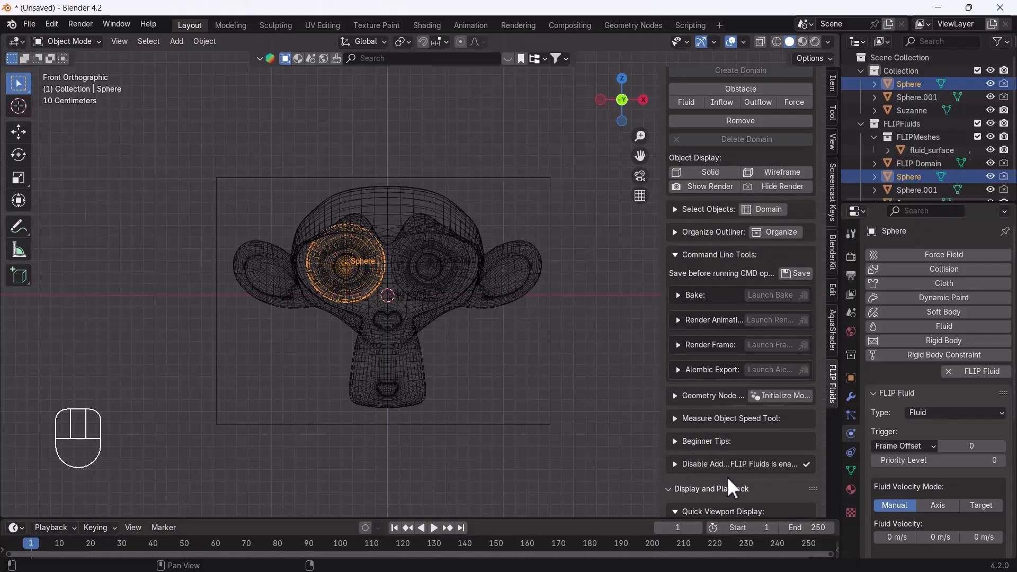
scroll(728, 469, up, 4)
scroll(747, 349, up, 8)
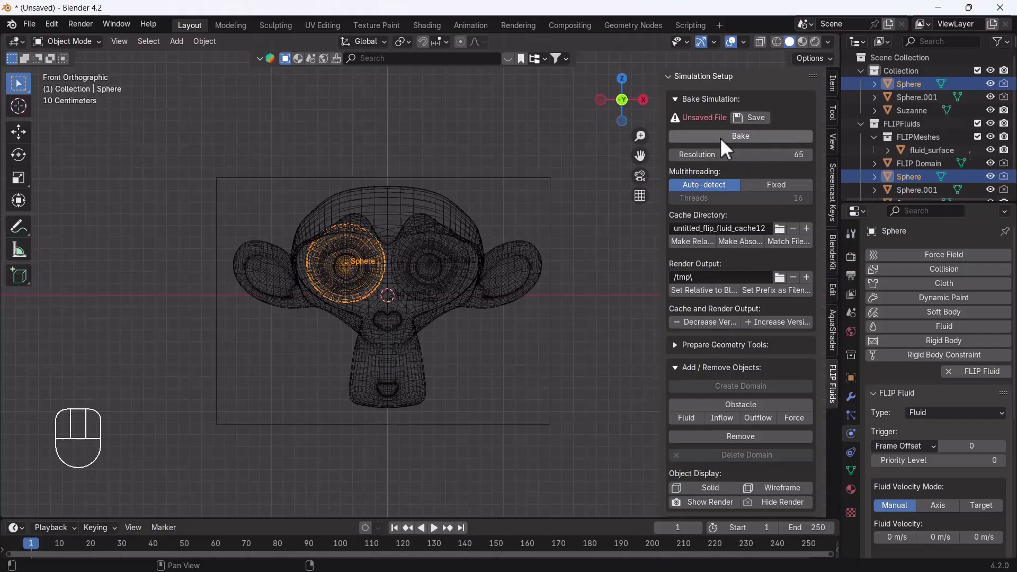
click(605, 256)
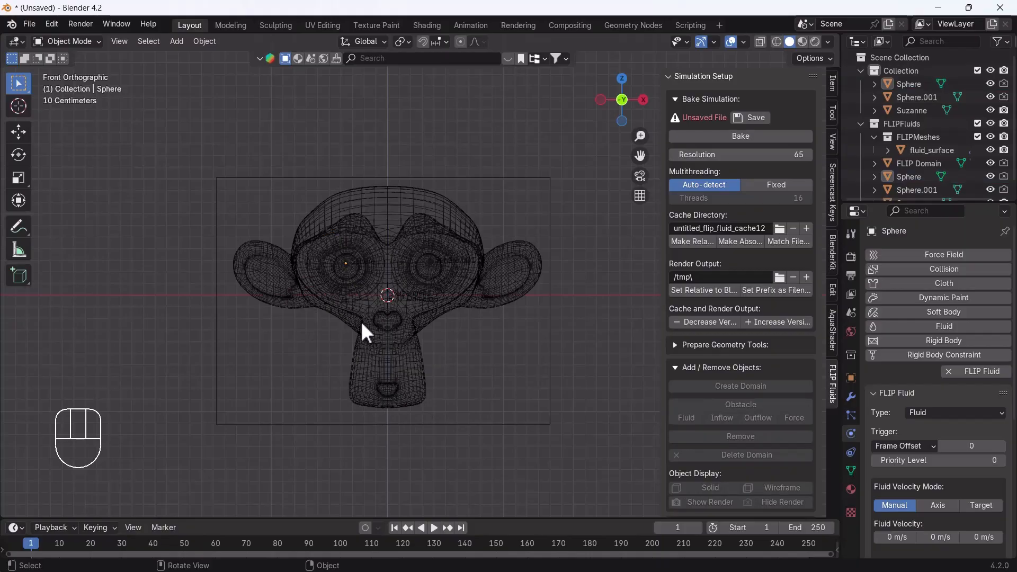
click(413, 369)
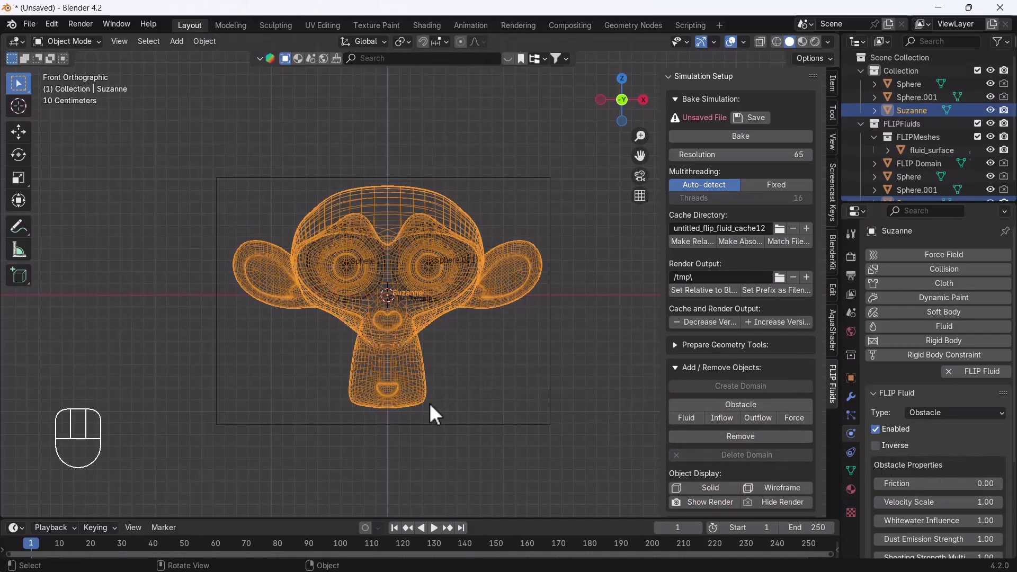
click(601, 323)
click(755, 136)
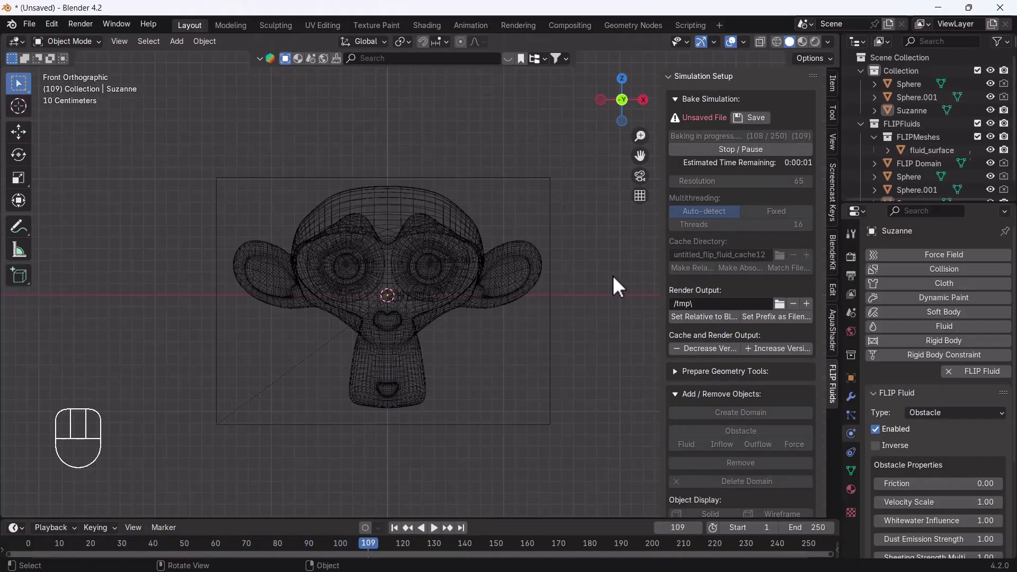
Step: Stop the running bake, enable Inverse on the monkey obstacle and rebake the simulation to about frame 191
click(749, 148)
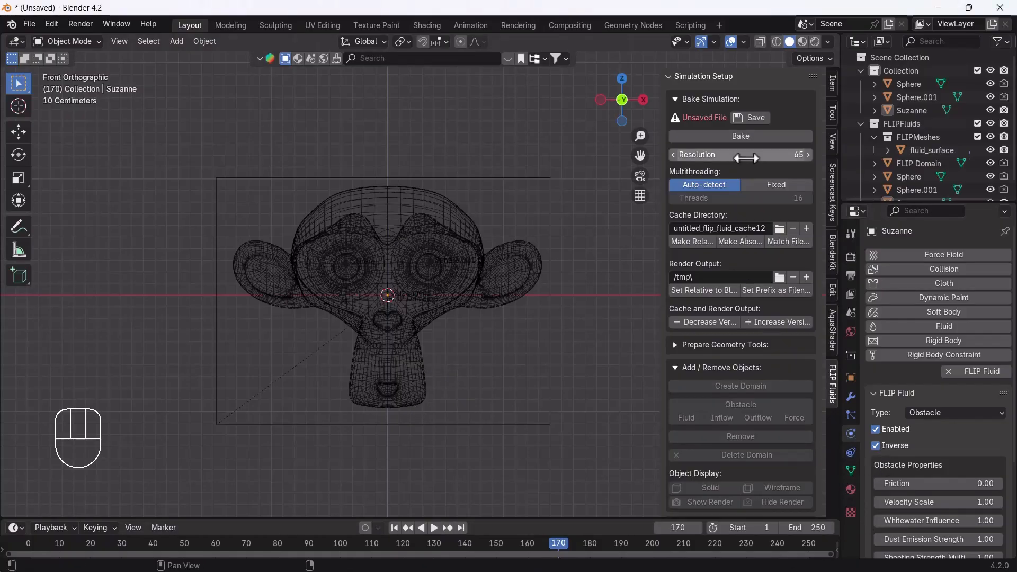
click(745, 135)
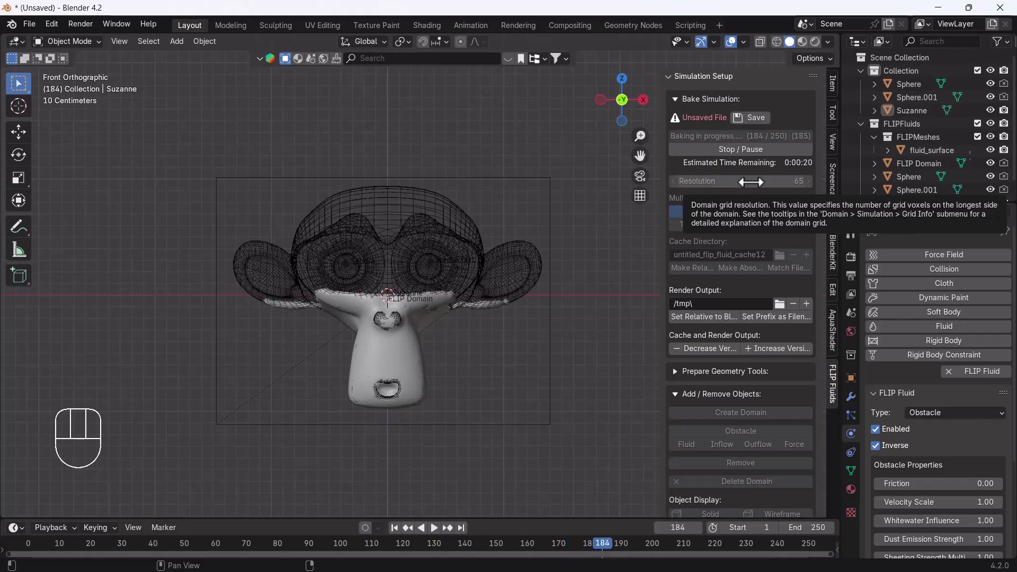
click(750, 149)
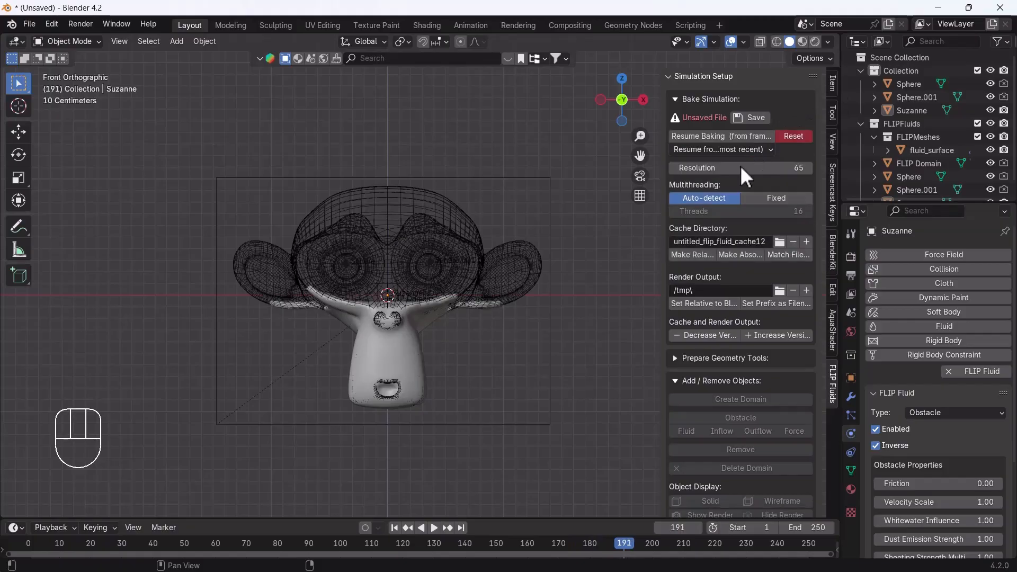
Step: Play back the baked frames from frame 1, return to the start and reset the bake
click(394, 528)
key(space)
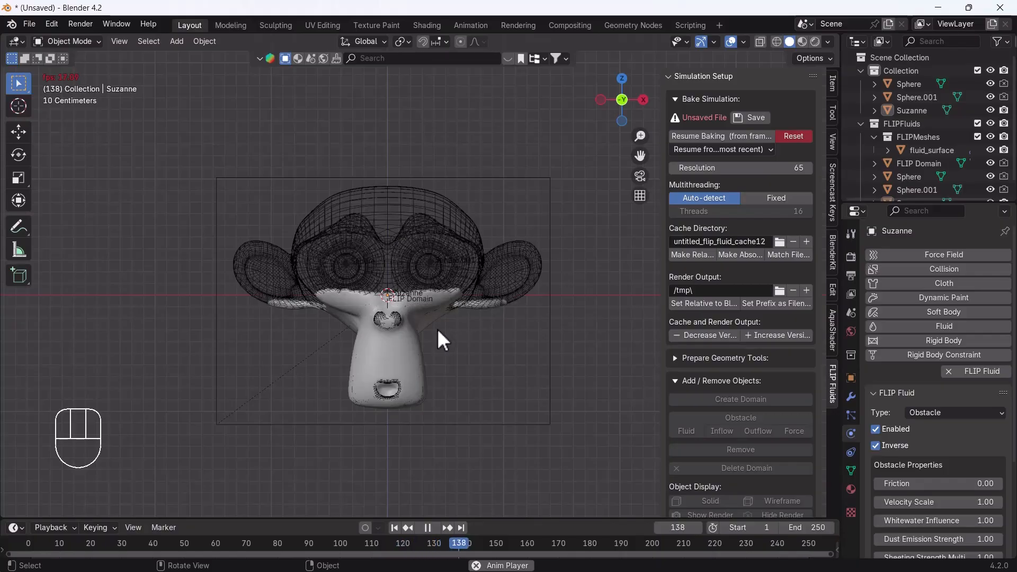
key(space)
click(394, 528)
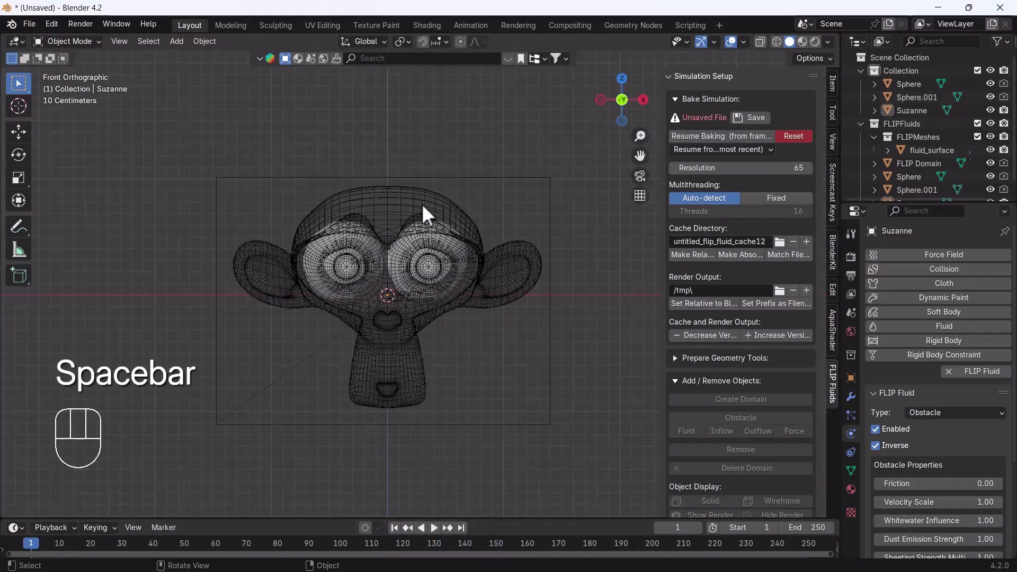
click(793, 137)
click(768, 138)
Step: Select both eye spheres without the monkey and move them about 0.26 m along Y into the head
middle_drag(384, 293, 463, 297)
click(462, 294)
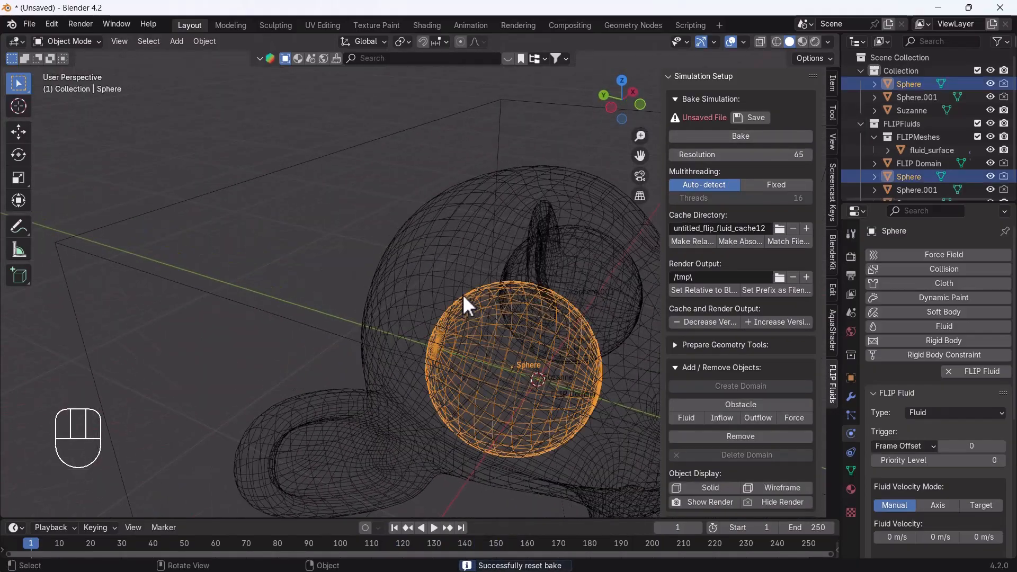
shift+click(602, 261)
shift+click(603, 261)
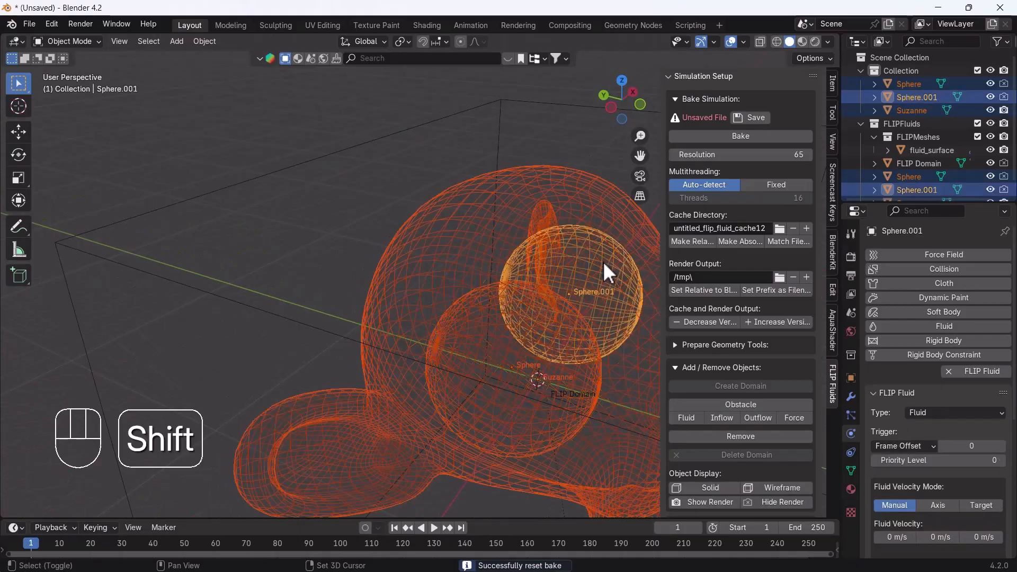
shift+click(577, 179)
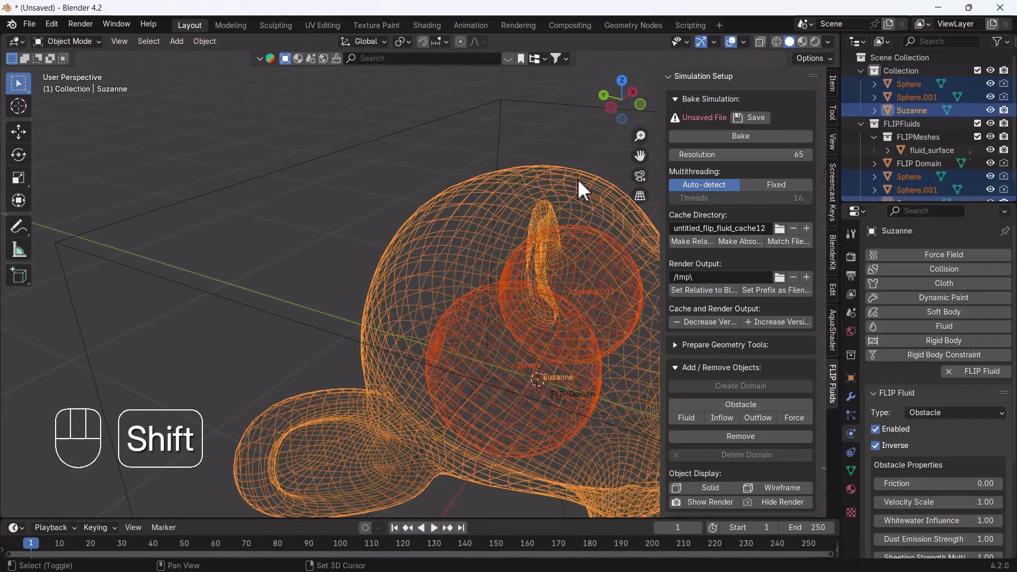
shift+click(577, 179)
key(w)
drag(510, 319, 455, 304)
Step: Duplicate both eye spheres along the negative Y axis toward the face, and deselect everything
shift+middle_drag(456, 304, 427, 292)
key(shift+d)
key(y)
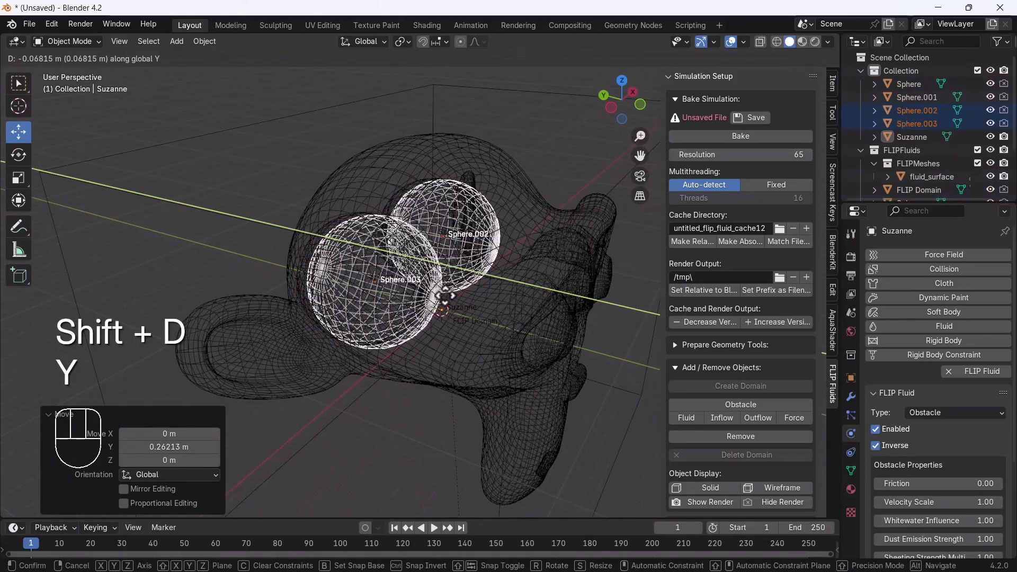
click(518, 361)
scroll(518, 361, down, 2)
middle_drag(518, 360, 379, 374)
key(grave)
click(259, 324)
shift+middle_drag(460, 344, 428, 320)
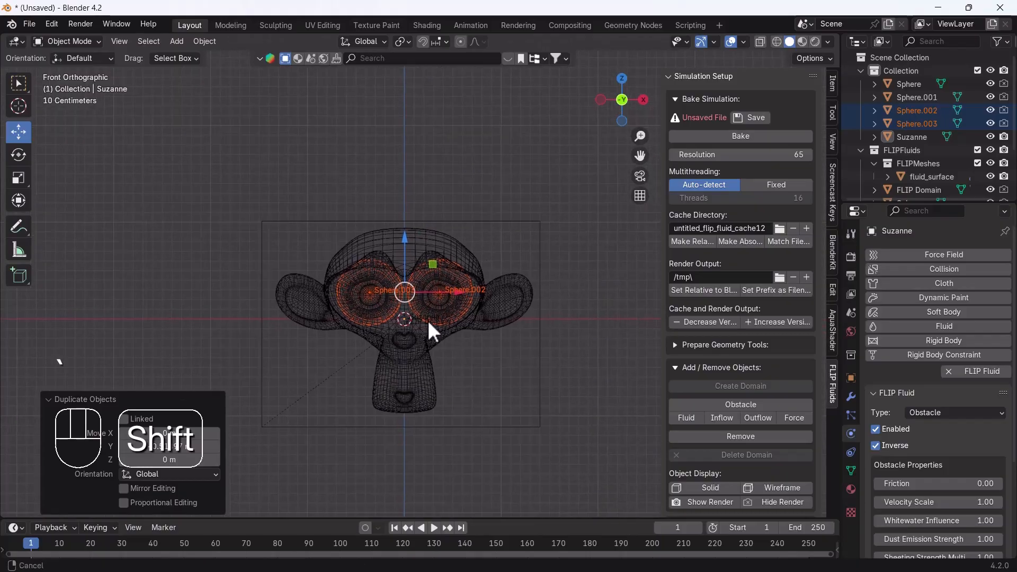
click(520, 197)
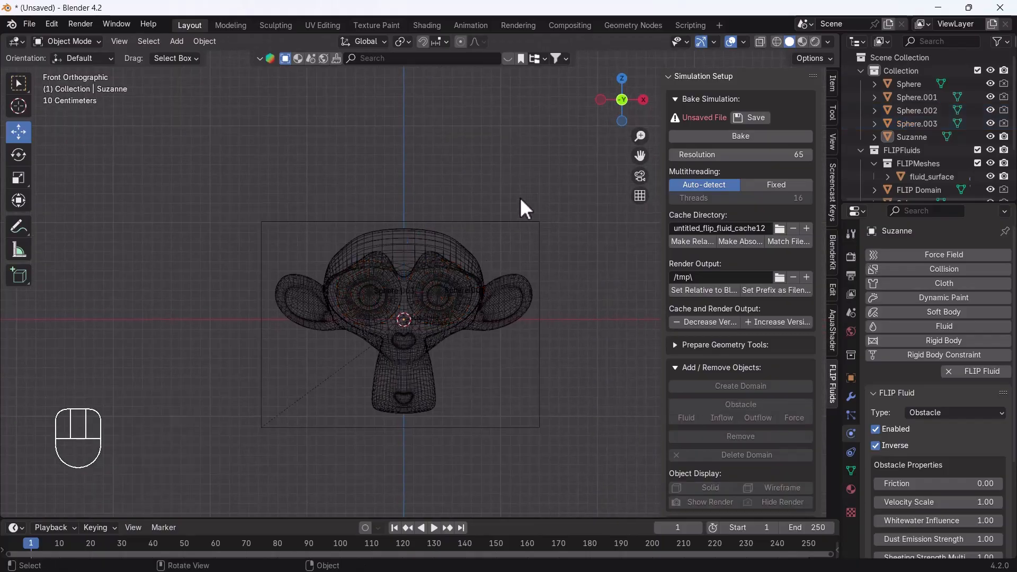
Step: Bake the four-sphere fluid simulation to about frame 94 and play back the baked frames
click(743, 136)
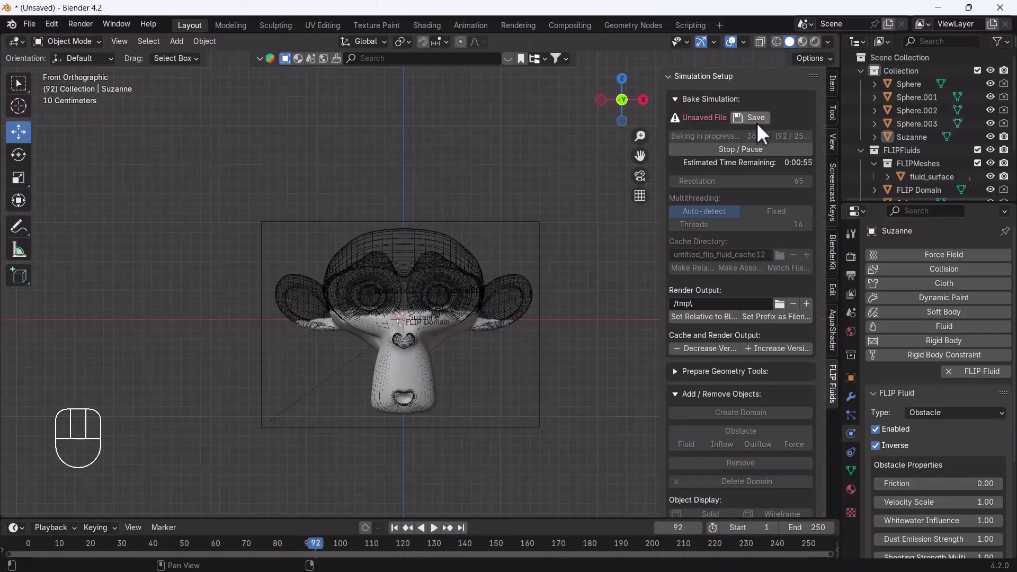
click(752, 148)
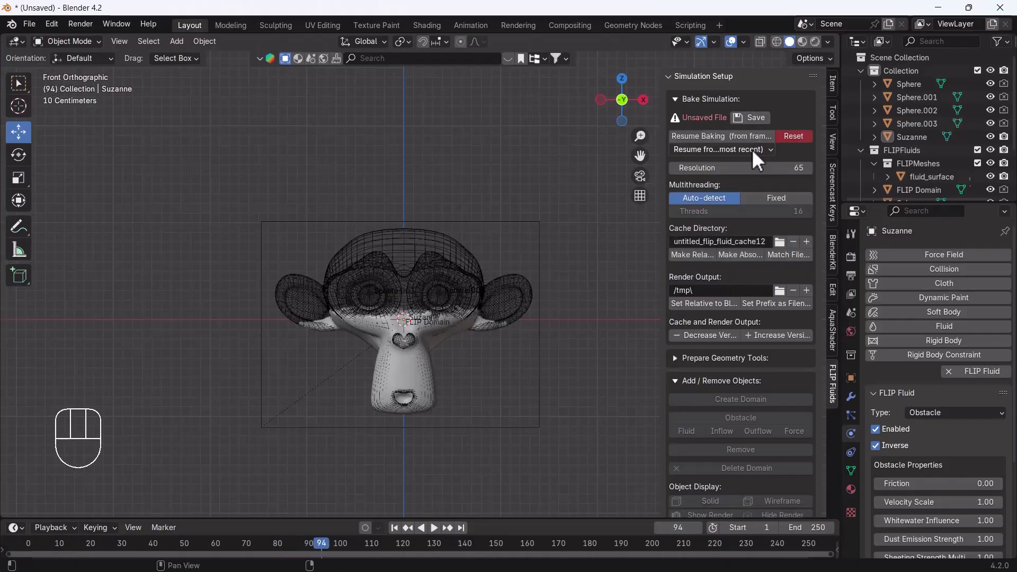
click(394, 528)
key(space)
middle_drag(392, 376, 454, 406)
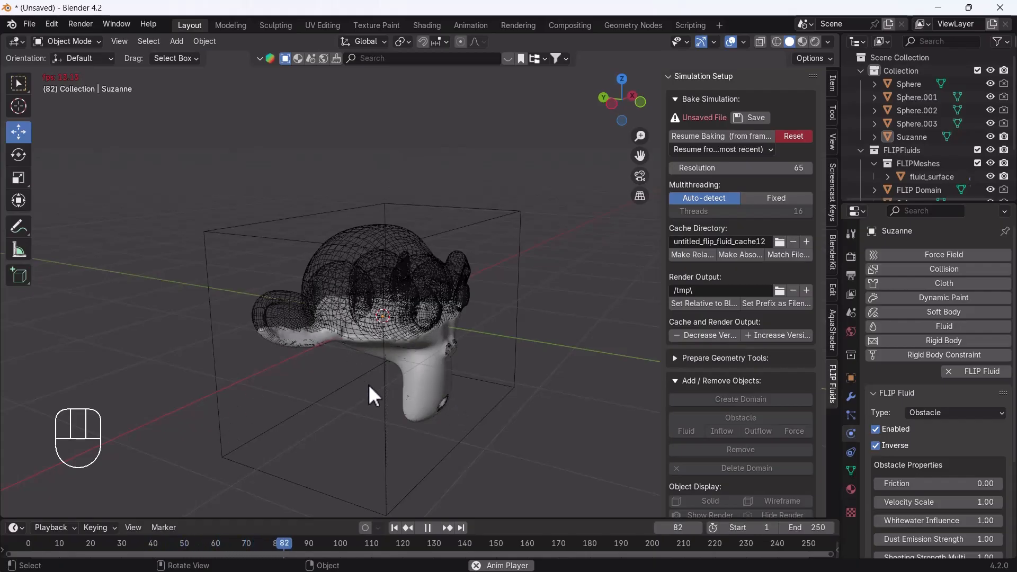
key(space)
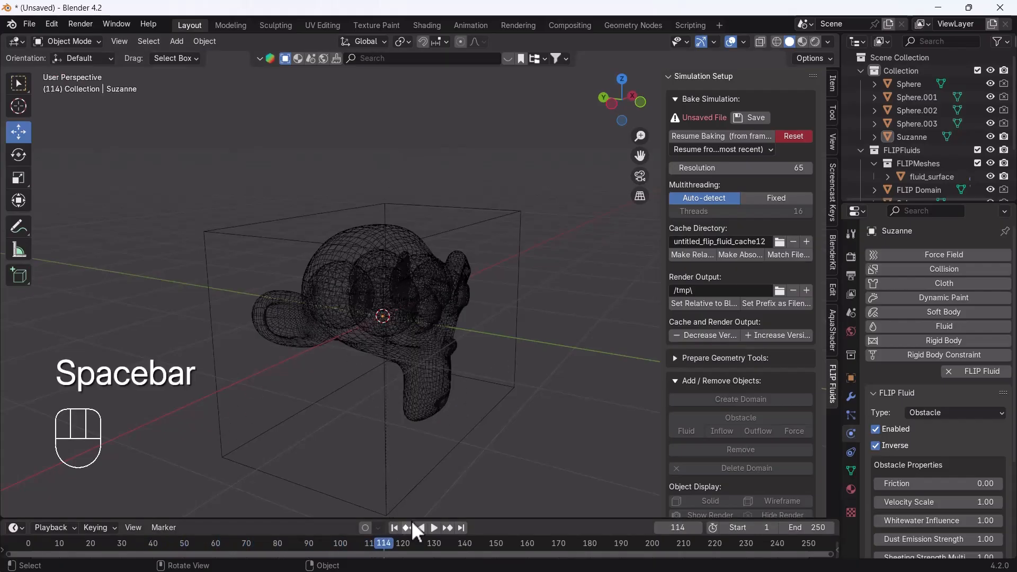
Step: Return to frame 1 and reset the fluid bake
click(395, 527)
middle_drag(388, 316, 428, 251)
click(799, 137)
click(790, 132)
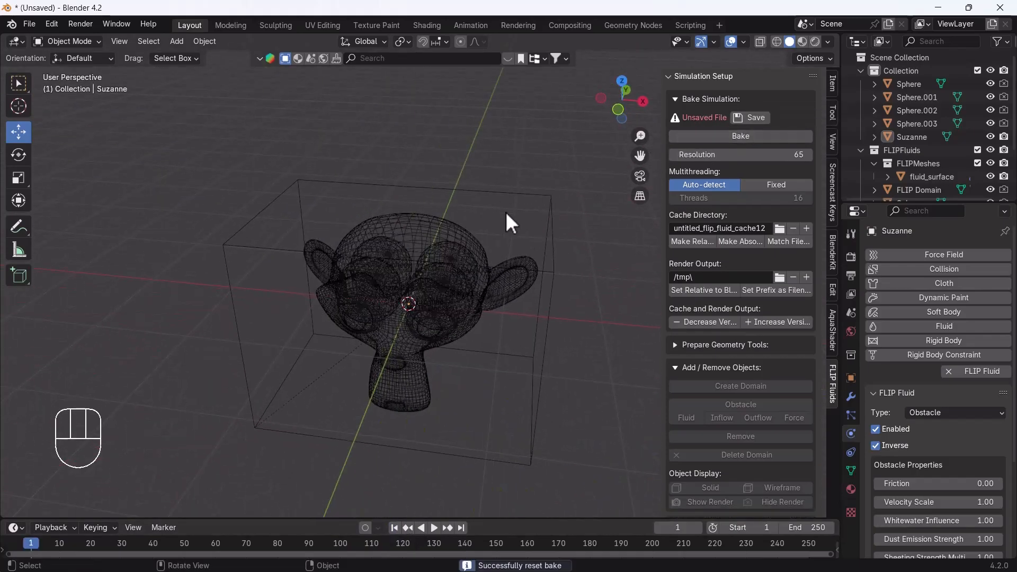
Step: Duplicate a sphere on the positive X side, placing the copy about 0.29 m toward negative X and 0.41 m higher
scroll(408, 284, up, 5)
click(455, 274)
click(485, 253)
middle_drag(486, 253, 477, 257)
key(shift+d)
click(423, 180)
middle_drag(482, 197, 430, 222)
shift+middle_drag(430, 223, 415, 305)
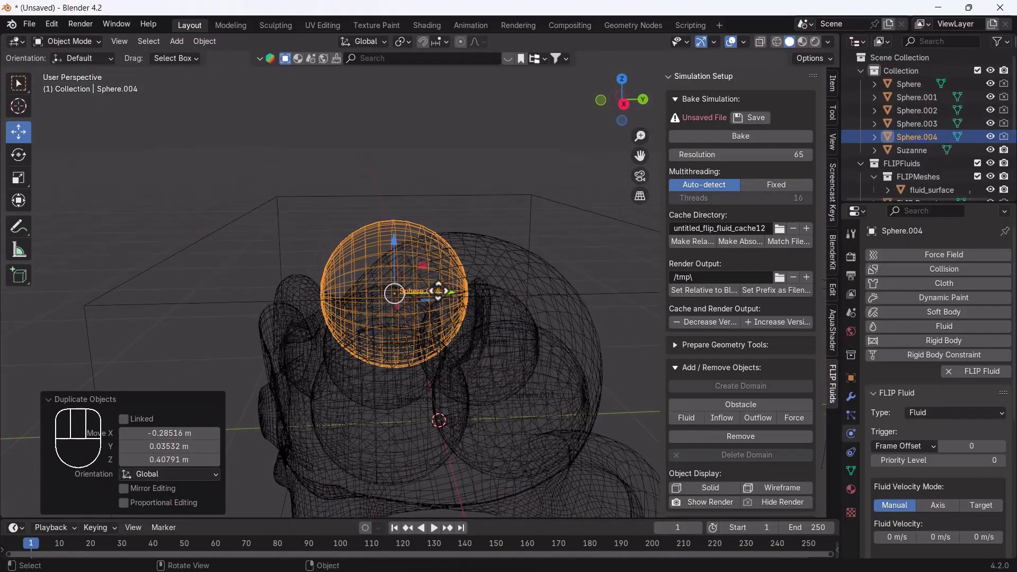
Step: Move the new sphere about 0.32 m along Y and scale it to about half its size
key(g)
key(y)
click(523, 348)
key(s)
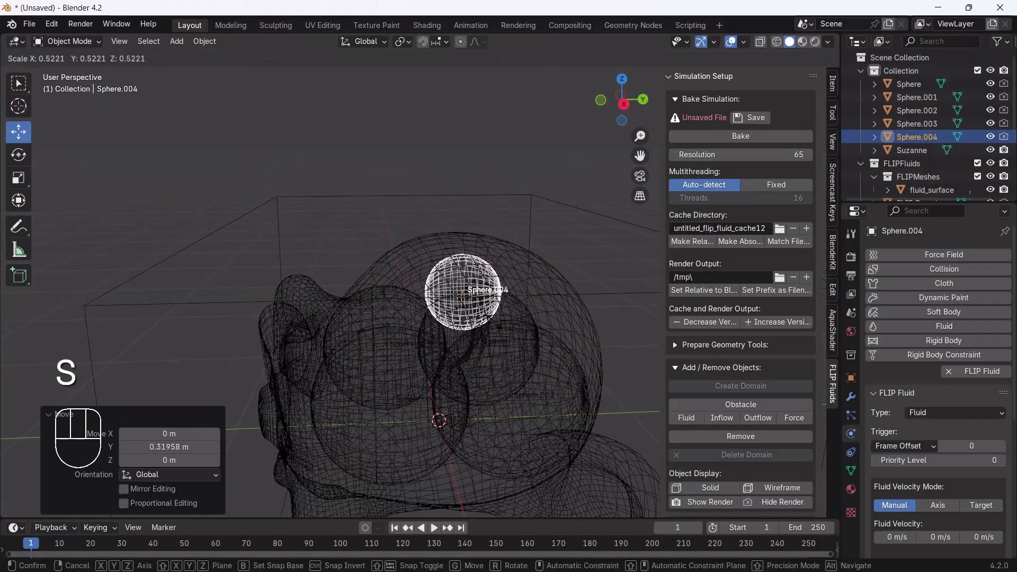
click(498, 326)
Step: Adjust the small sphere's position along Z and X so it sits inside the monkey's upper head
middle_drag(498, 327, 488, 254)
key(g)
key(z)
click(531, 324)
key(g)
key(x)
click(525, 332)
Step: Duplicate the small sphere and place the copy beside it toward negative X in the upper head
key(shift+d)
click(398, 332)
middle_drag(482, 338, 427, 246)
scroll(427, 247, down, 3)
mouse_move(398, 317)
middle_down()
mouse_move(378, 326)
mouse_move(384, 320)
middle_up()
Step: Select the original small sphere in the upper head and duplicate it downward along the Z axis
click(424, 235)
middle_drag(424, 244, 427, 211)
click(427, 211)
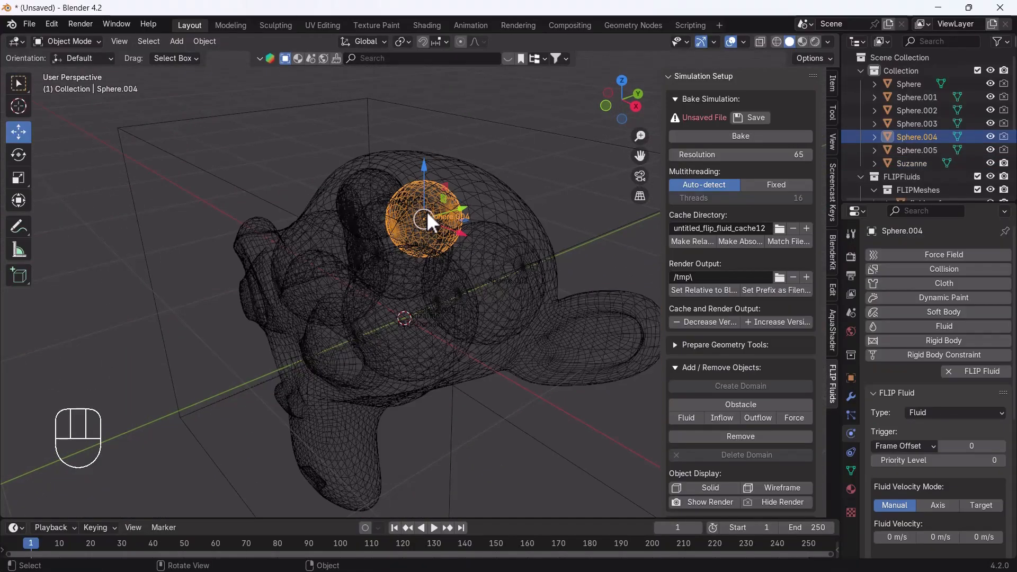
key(shift+d)
key(z)
click(422, 300)
Step: Duplicate the lower small sphere about 0.41 m toward negative X, and place another copy centrally near the base of the head
middle_drag(396, 289, 460, 294)
key(shift+d)
click(371, 281)
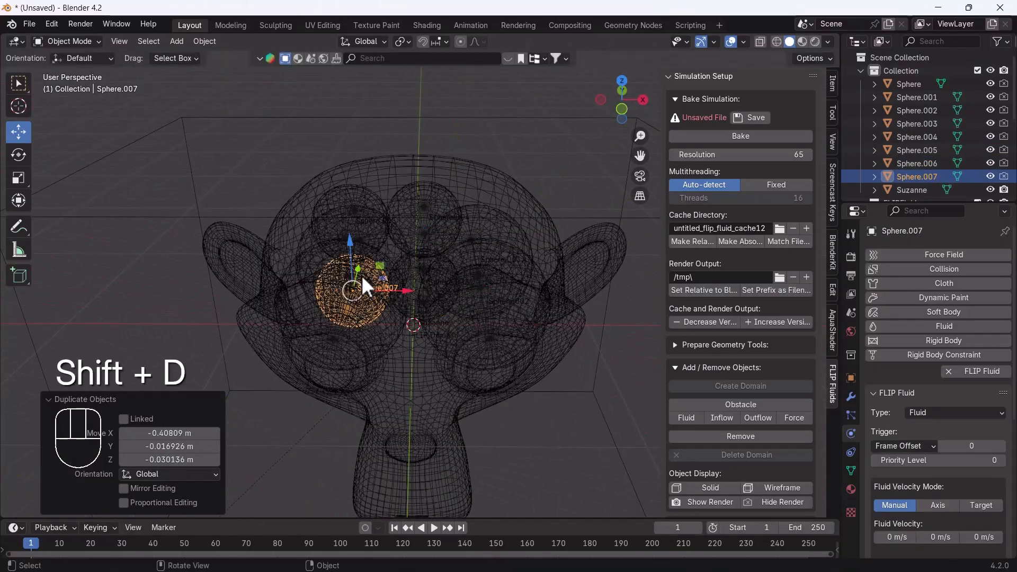
key(grave)
click(259, 220)
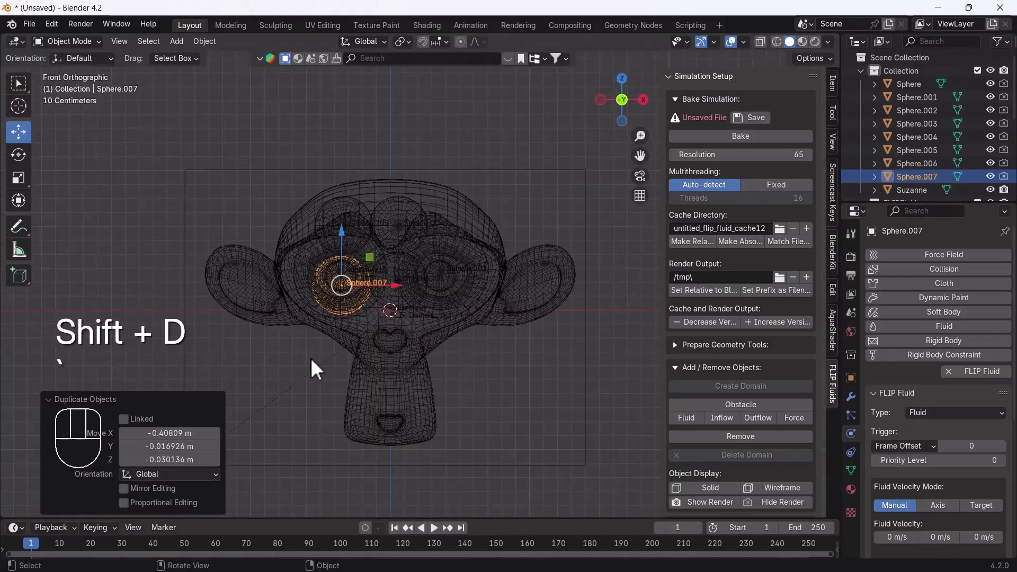
key(shift+d)
click(381, 343)
Step: Duplicate the base sphere about 0.49 m lower and move the copy along negative Y into the chin
key(shift+d)
click(386, 403)
mouse_move(389, 405)
middle_down()
mouse_move(579, 406)
mouse_move(393, 390)
middle_up()
key(g)
key(y)
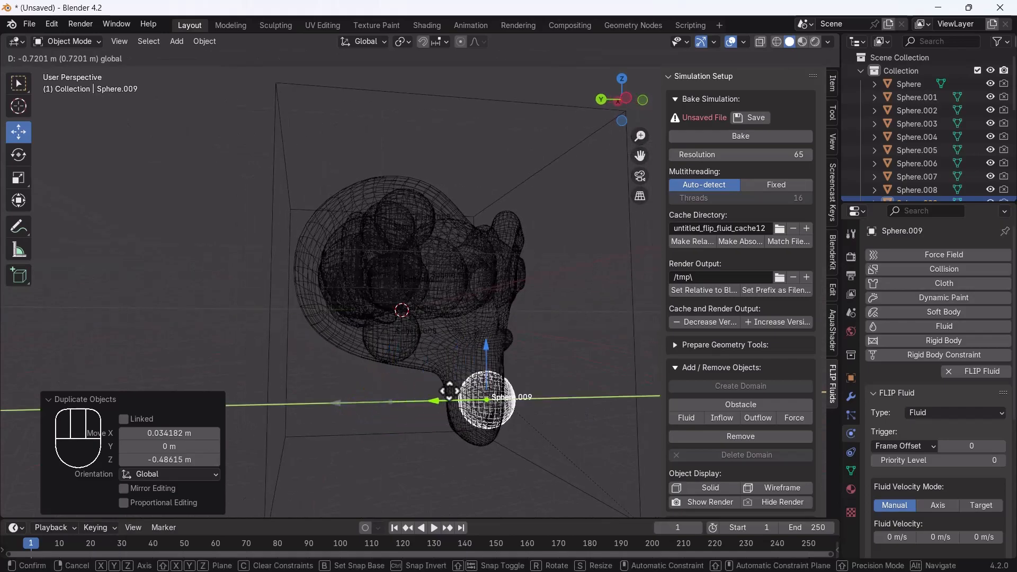
click(537, 396)
Step: Scale down the chin sphere and reposition it inside the jaw
middle_drag(536, 395, 514, 402)
key(s)
click(503, 416)
drag(467, 341, 422, 337)
Step: Raise the sphere at the base of the head, and move the small jaw sphere up and about 0.1 m along Y
click(383, 333)
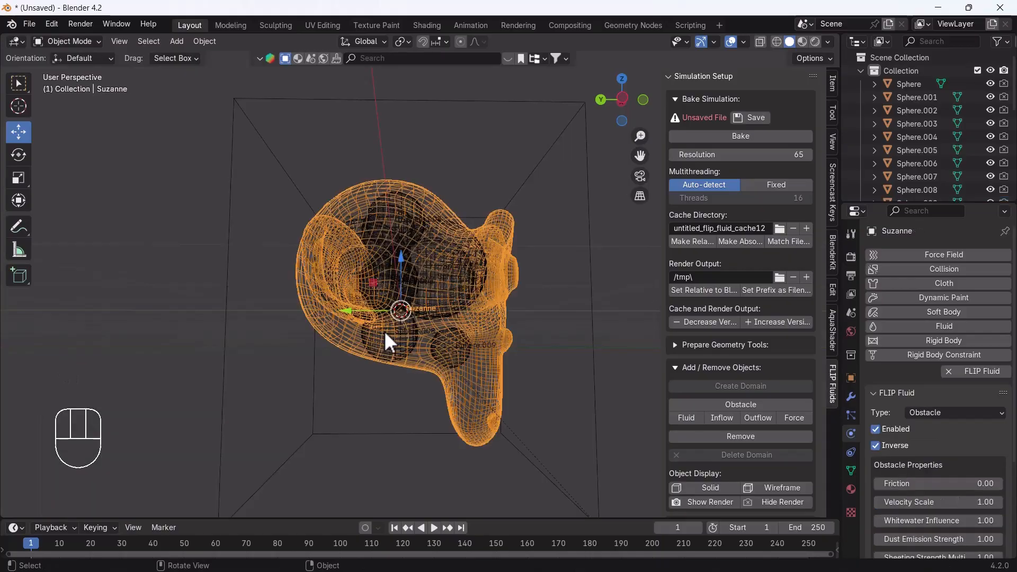
click(394, 333)
drag(392, 293, 392, 276)
click(451, 339)
click(452, 339)
drag(449, 314, 449, 306)
drag(420, 337, 408, 337)
Step: Duplicate the jaw sphere about 0.25 m forward along negative Y and 0.2 m higher behind the nose, and finish in front view
key(shift+d)
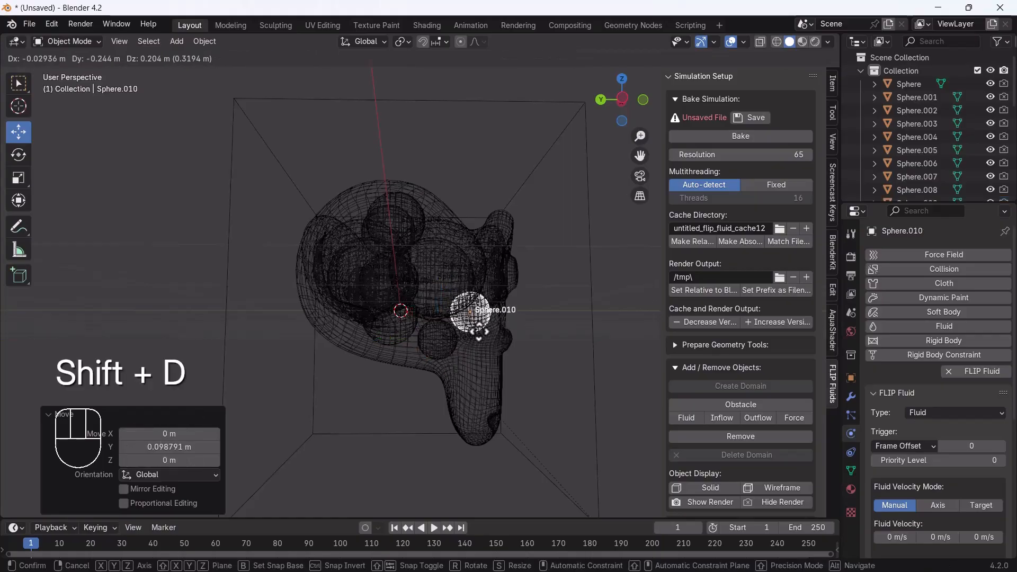
click(479, 334)
key(grave)
click(276, 200)
scroll(236, 291, down, 2)
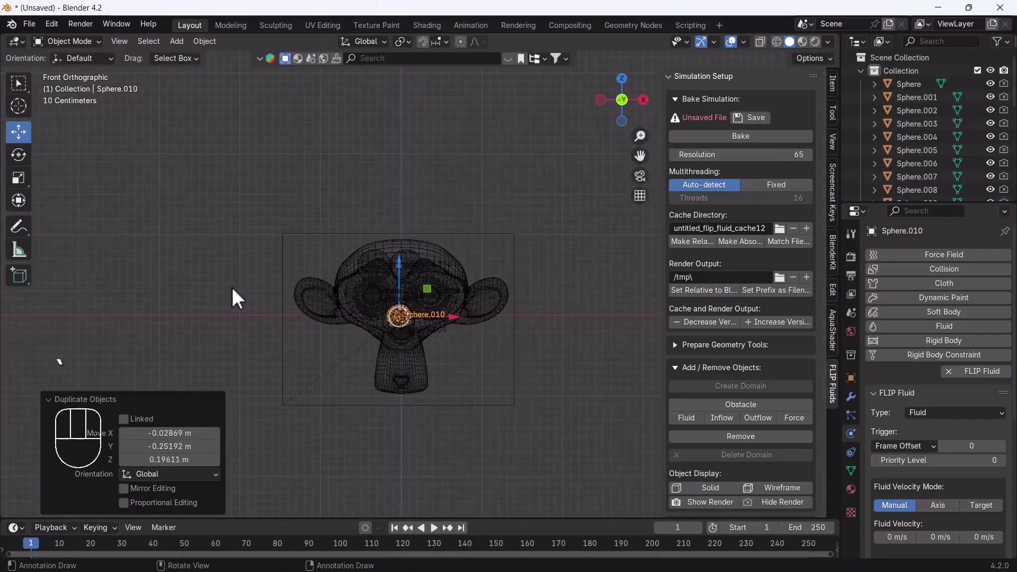
click(236, 291)
Step: Bake the simulation with all the fluid spheres, inspect it from the side and pause the bake at about frame 160
click(729, 138)
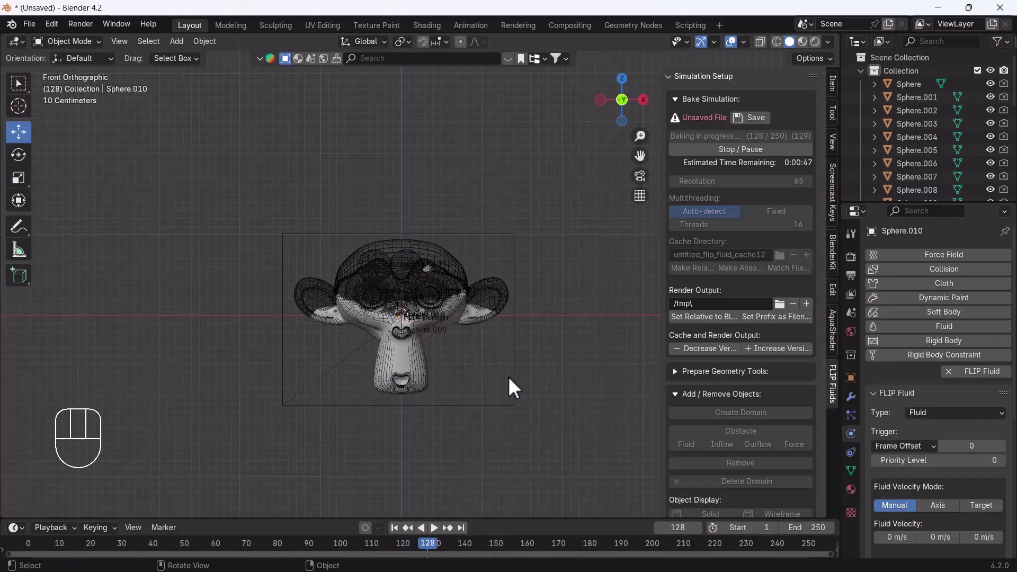
middle_drag(358, 382, 466, 379)
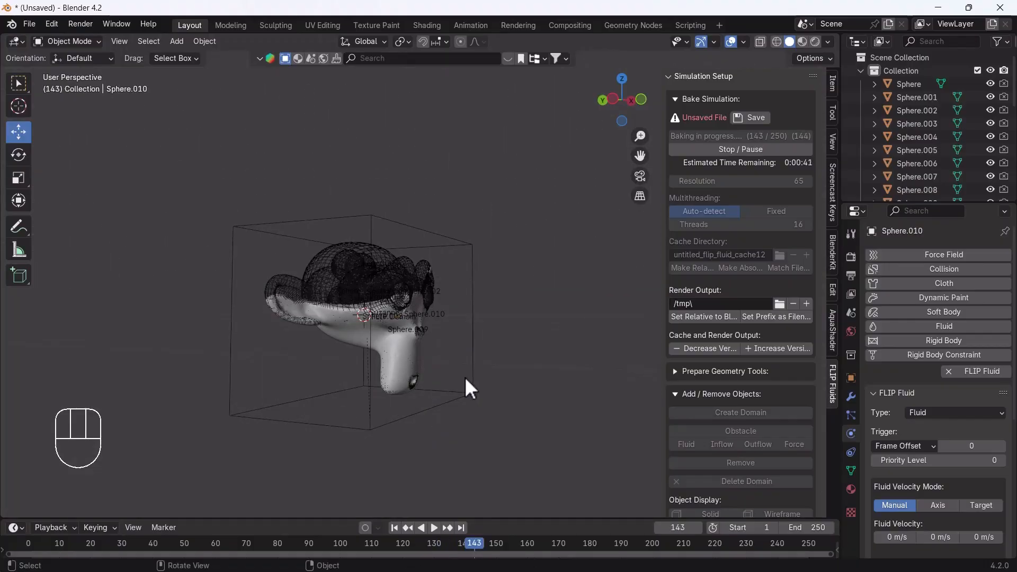
key(grave)
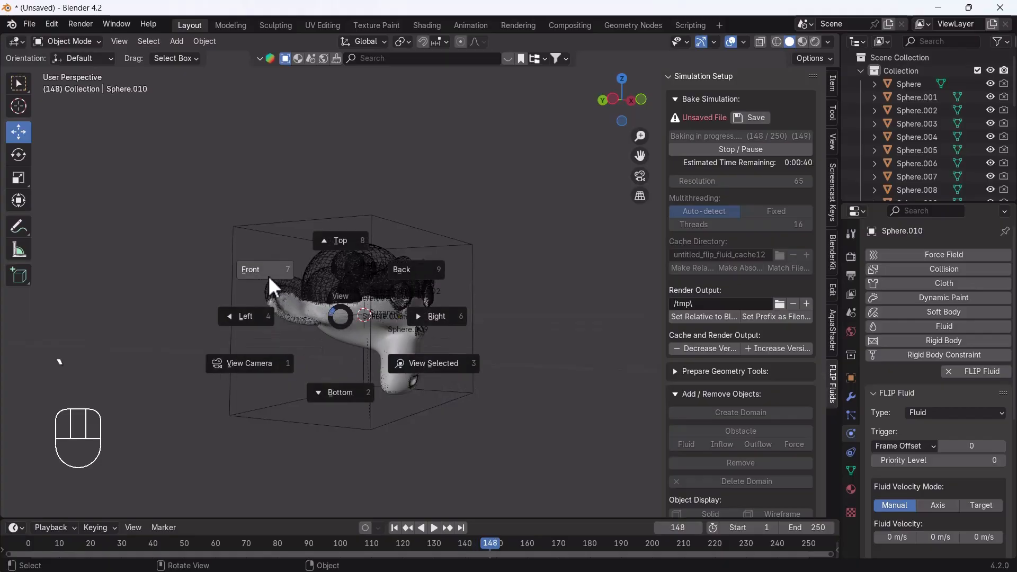
click(268, 277)
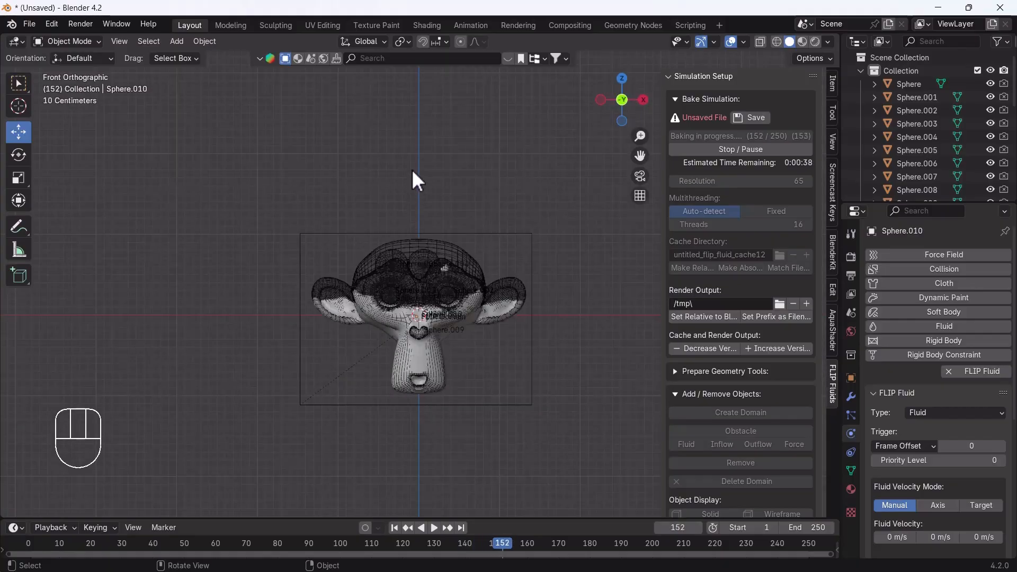
click(713, 148)
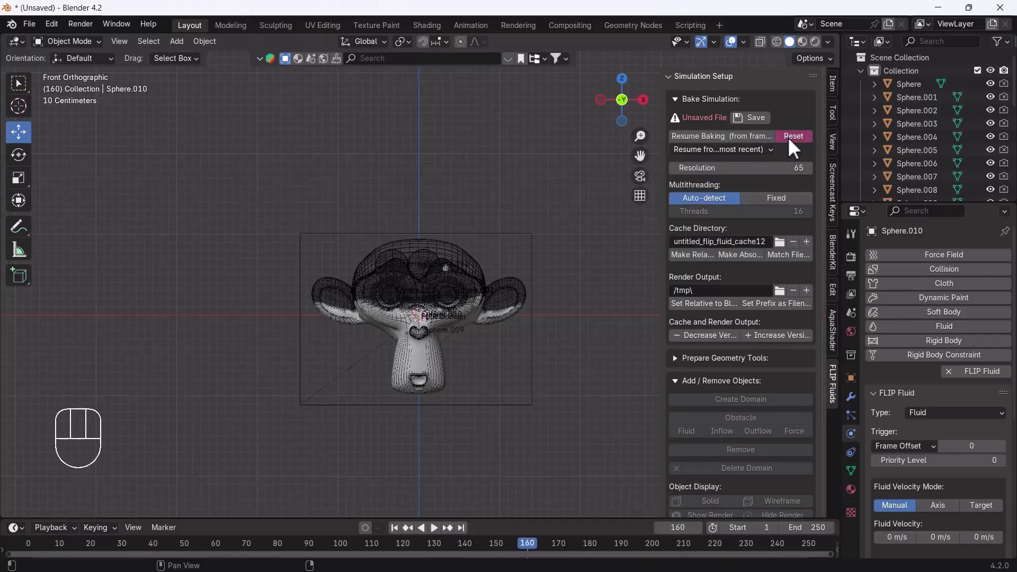
Step: Show the viewport in Material Preview shading and select the fluid surface mesh inside the monkey head
click(803, 40)
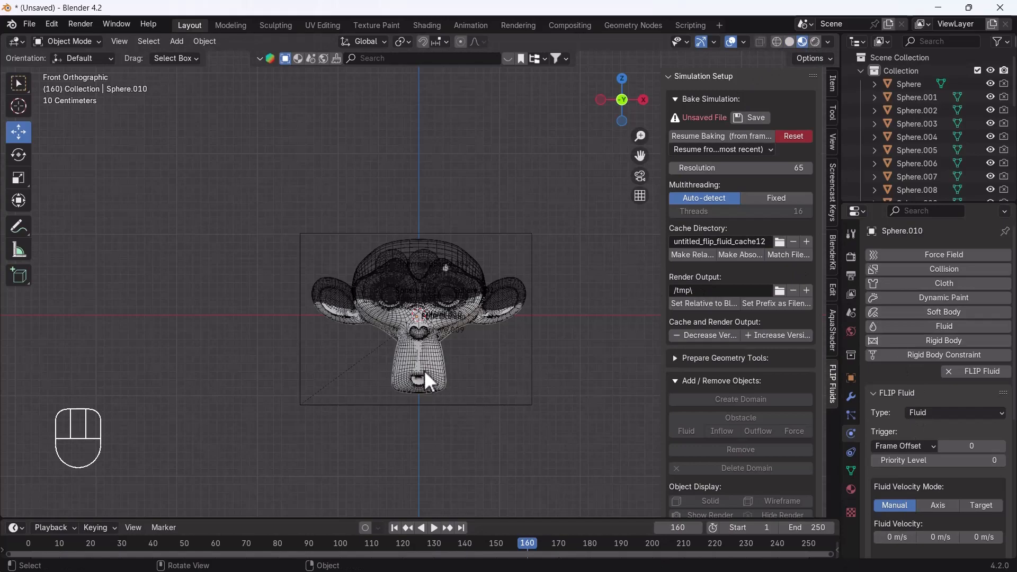
click(424, 353)
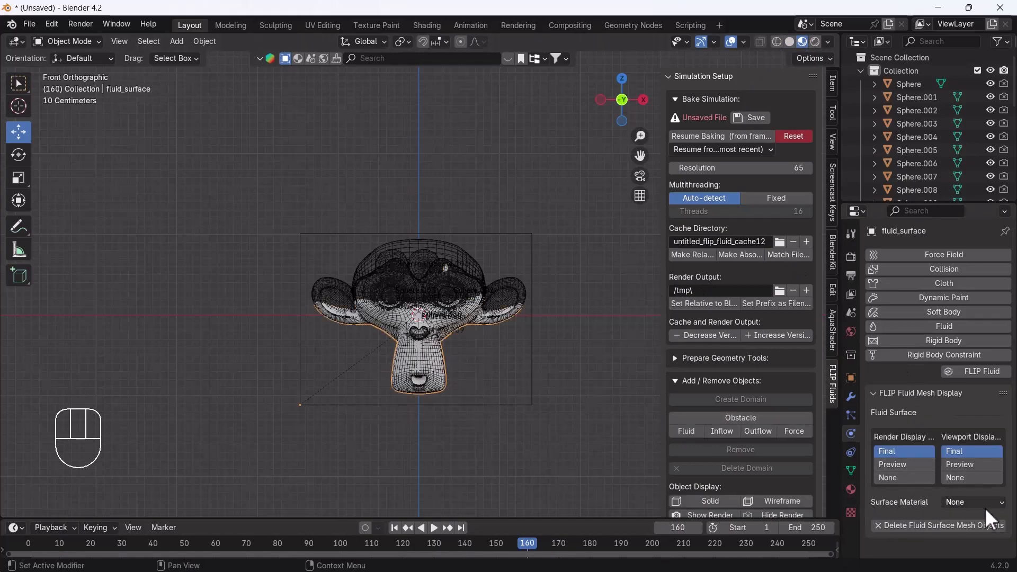
click(961, 501)
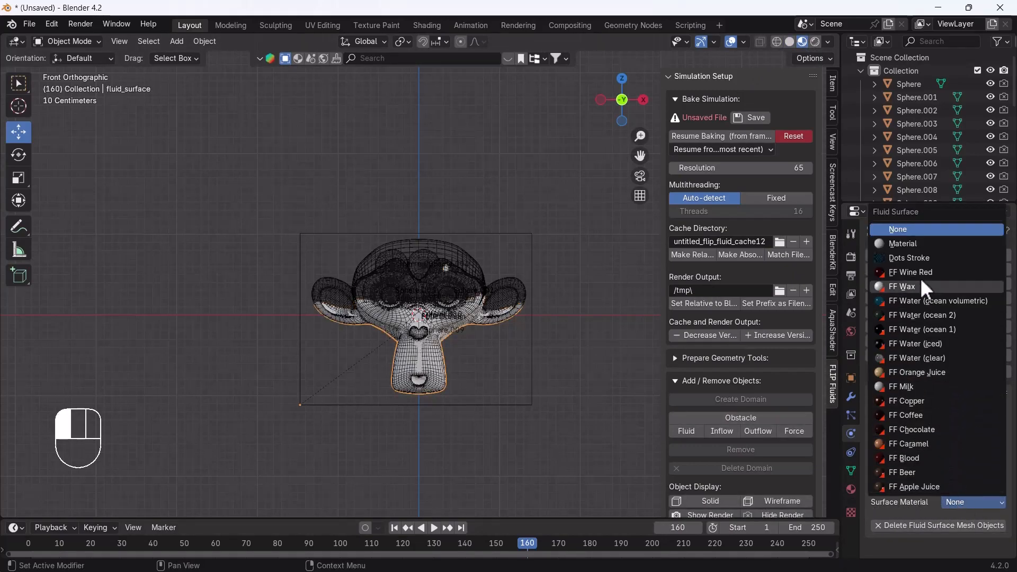
key(Escape)
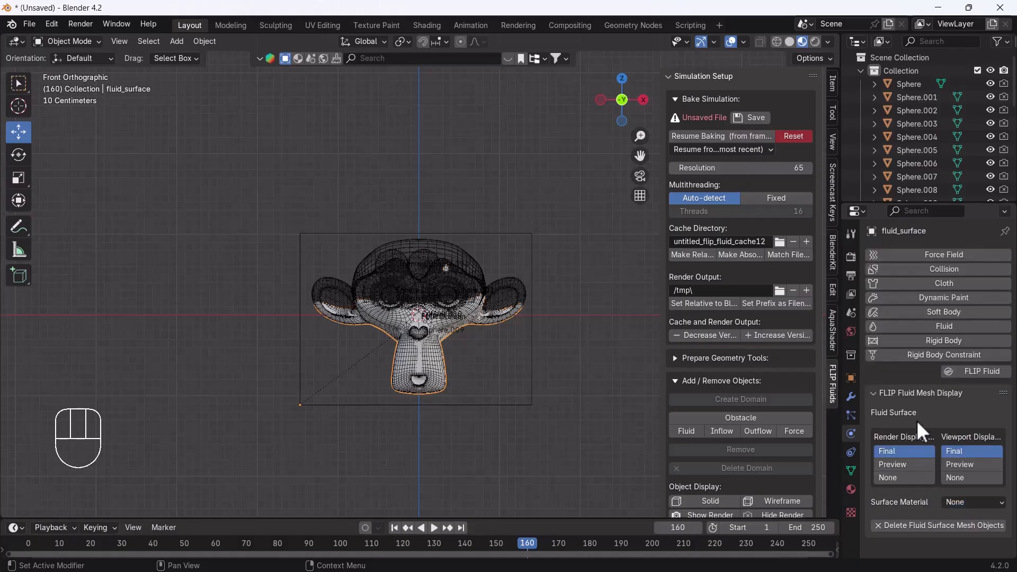
Step: Try the FF Milk and FF Orange Juice surface materials on the fluid mesh
click(965, 502)
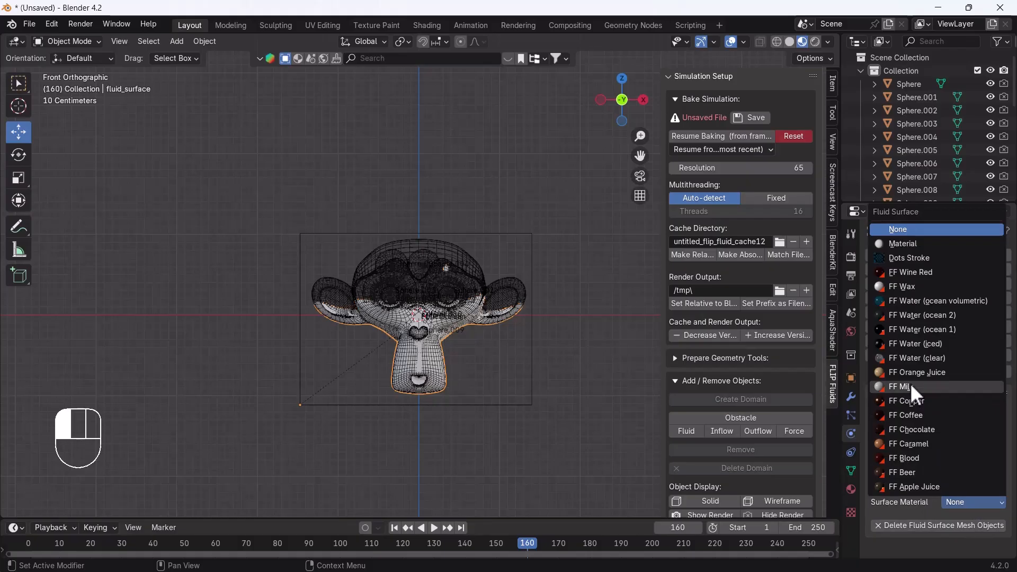
click(910, 383)
scroll(411, 312, up, 5)
shift+middle_drag(496, 325, 468, 366)
click(970, 502)
click(913, 374)
Step: Try the FF Water (ocean volumetric) and FF Water (clear) surface materials on the fluid
click(990, 501)
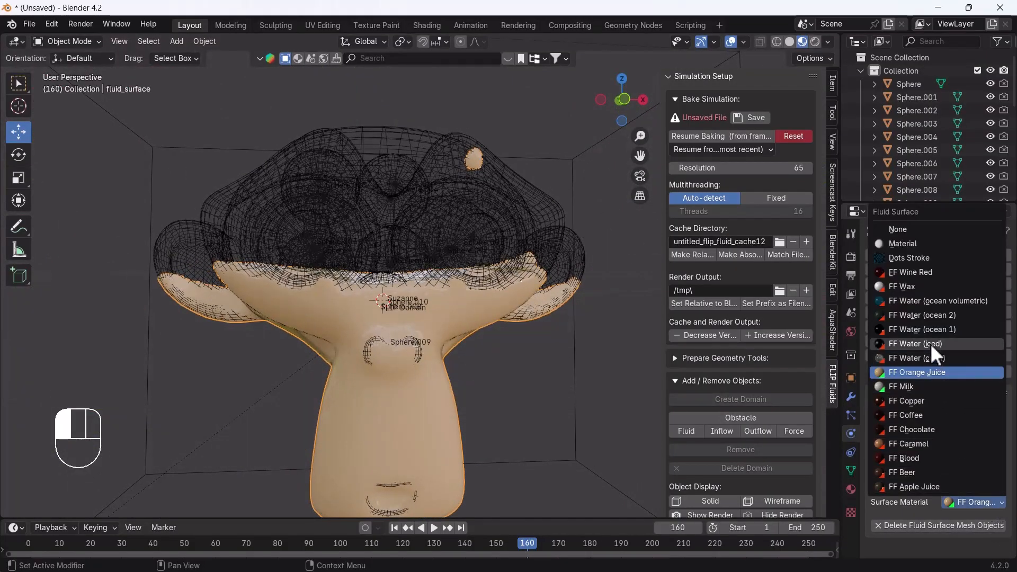
click(913, 301)
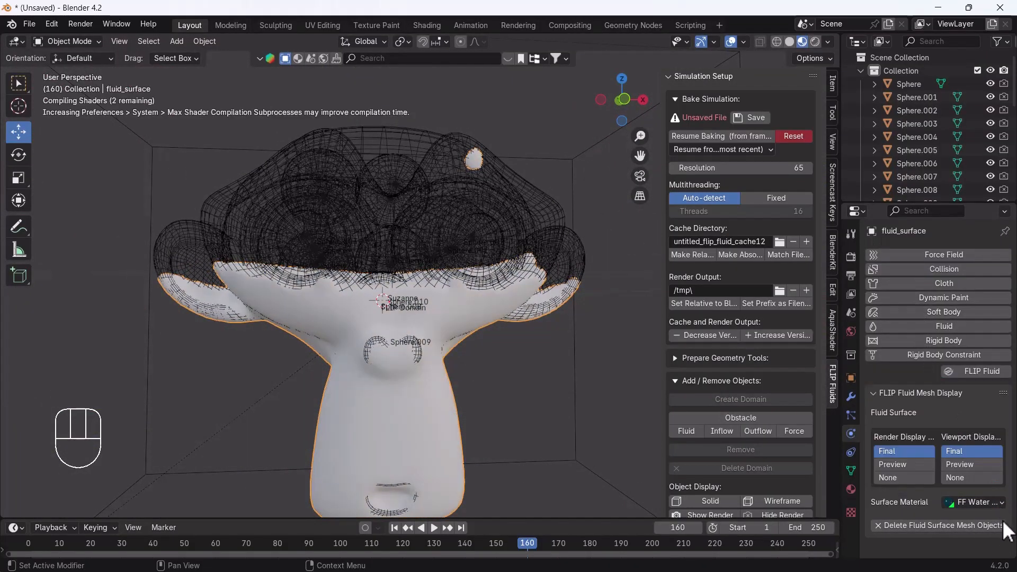
click(988, 503)
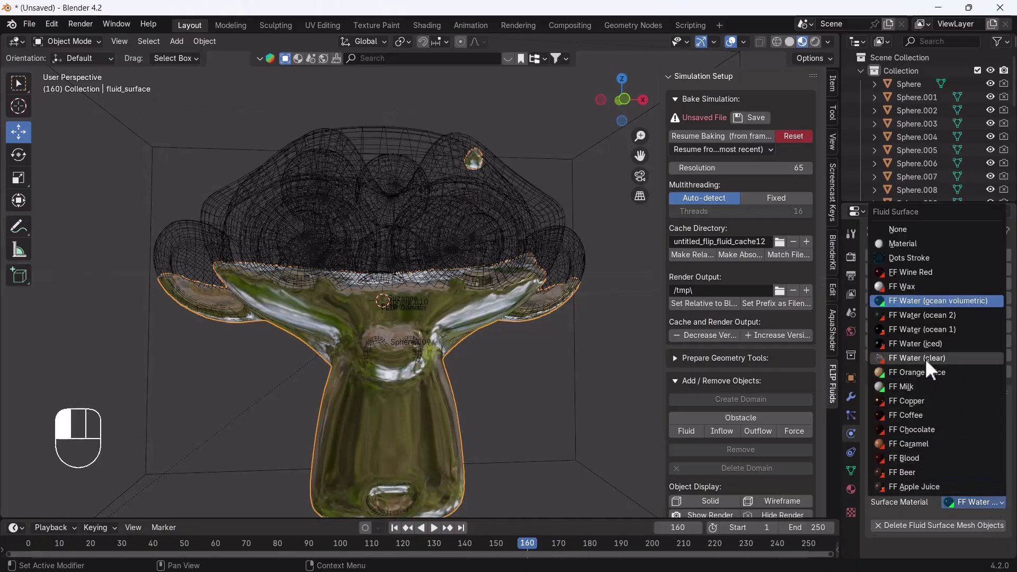
click(926, 365)
Step: Try the FF Copper surface material and inspect the fluid up close
click(989, 503)
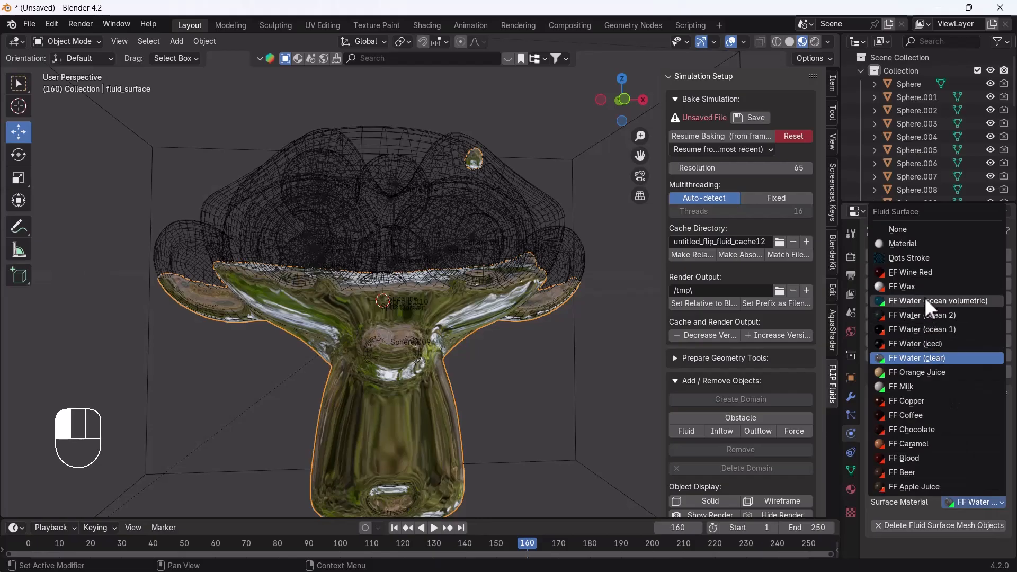
click(917, 400)
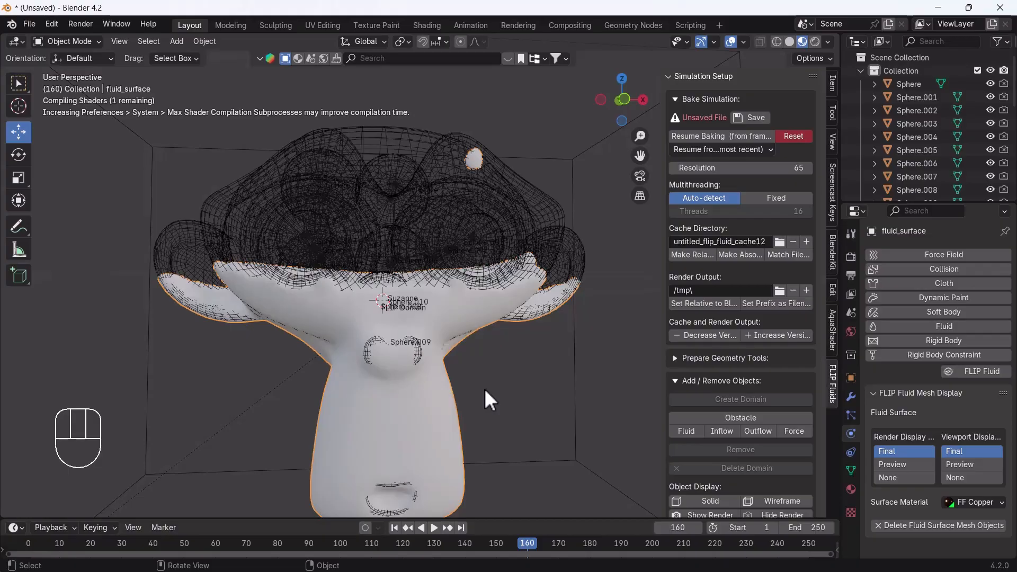
scroll(484, 389, up, 2)
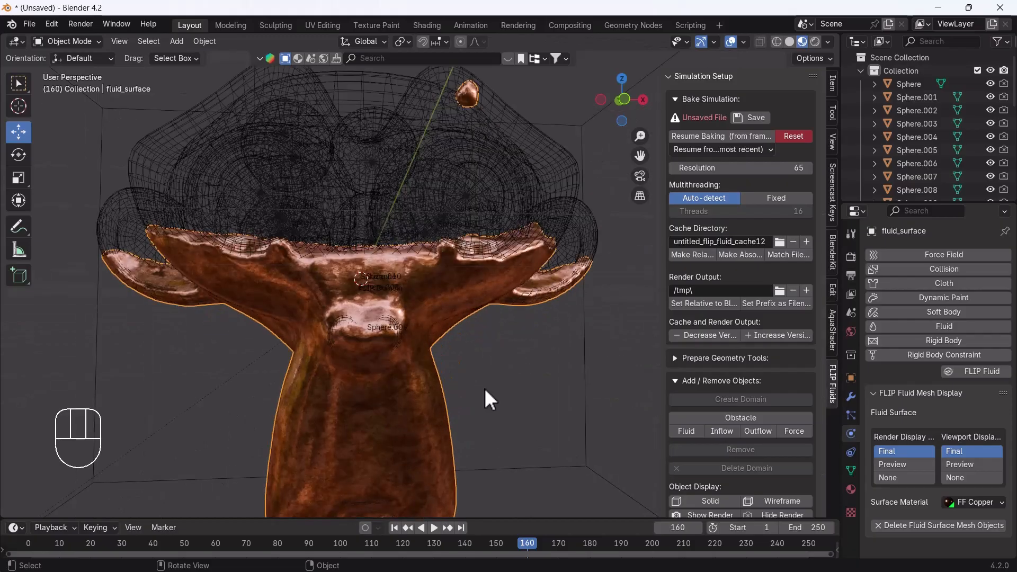
Step: Assign the FF Apple Juice surface material to the fluid and view the whole head at an angle
click(987, 501)
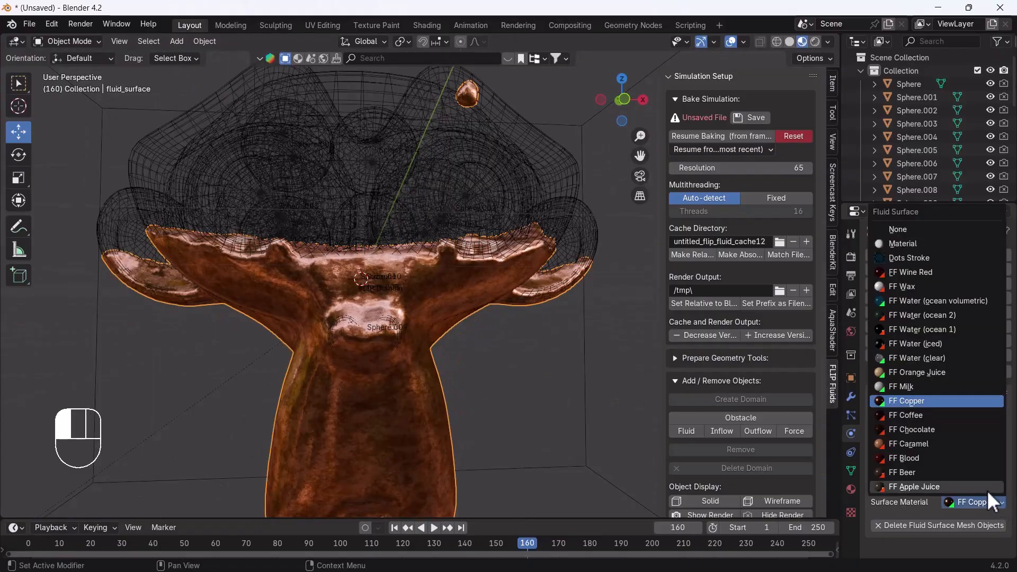
click(923, 484)
scroll(355, 358, down, 3)
middle_drag(364, 440, 400, 501)
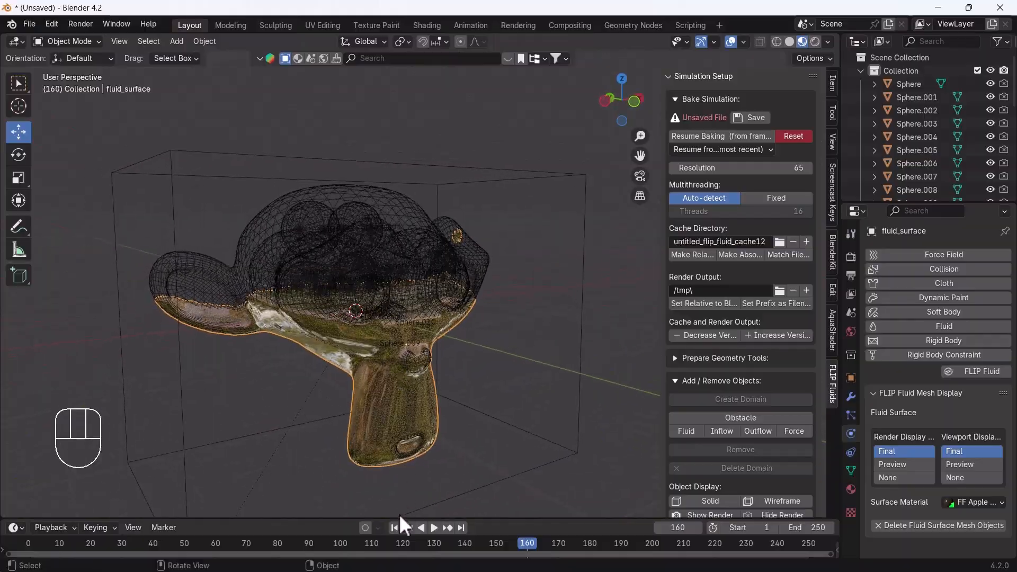
Step: Play the baked simulation from the first frame to review the fluid material in motion, and stop playback
click(393, 524)
key(space)
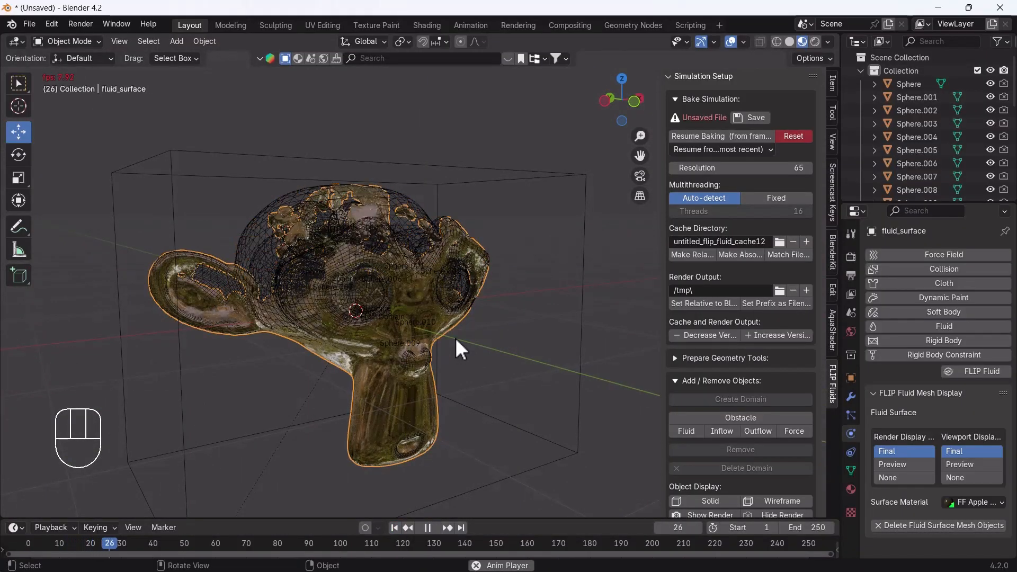
key(space)
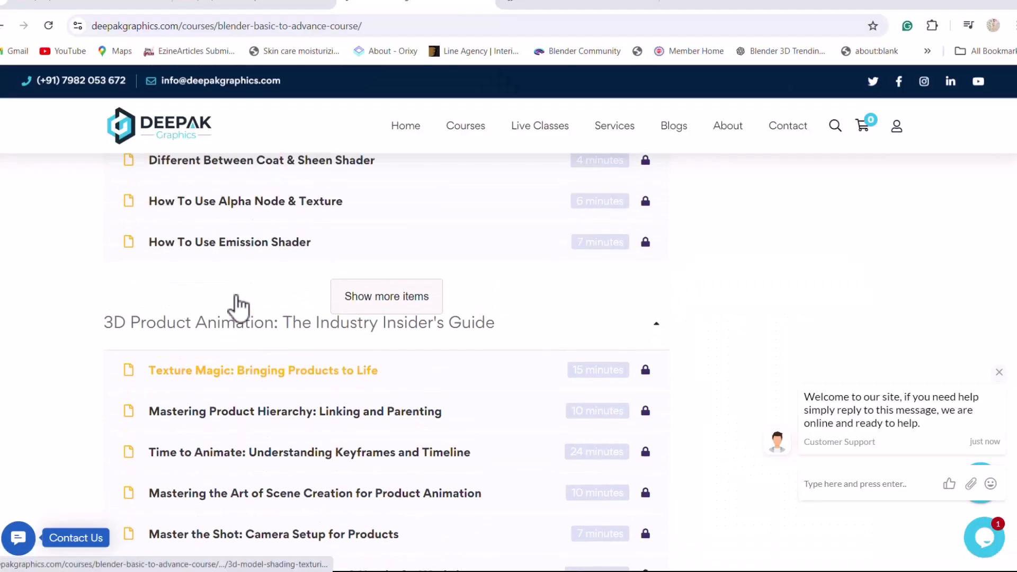
Step: On the Blender course page in the browser, expand the hidden shader lessons and review the 3D Product Animation section
scroll(395, 427, up, 2)
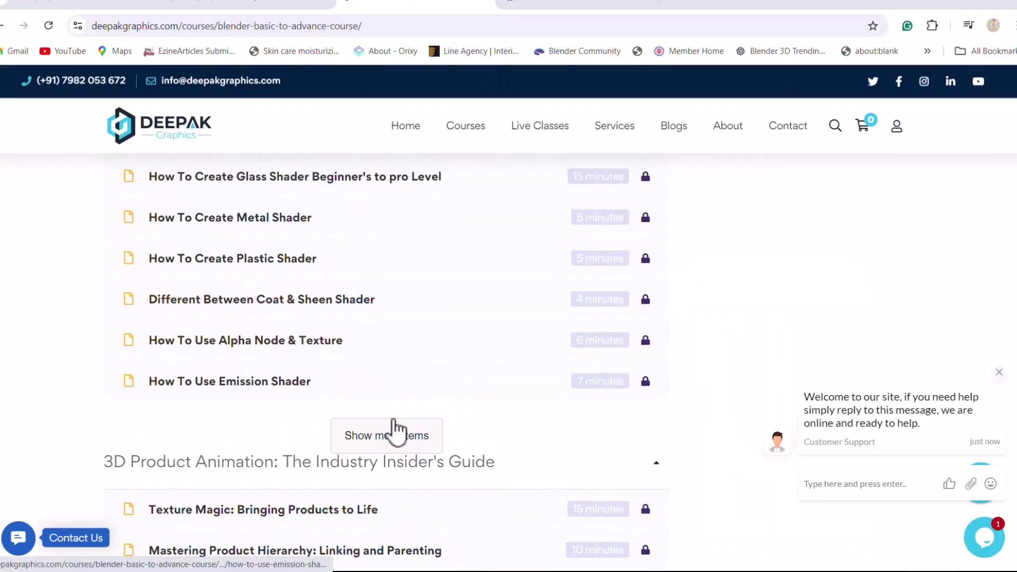
click(396, 435)
scroll(394, 409, down, 1)
scroll(317, 381, down, 3)
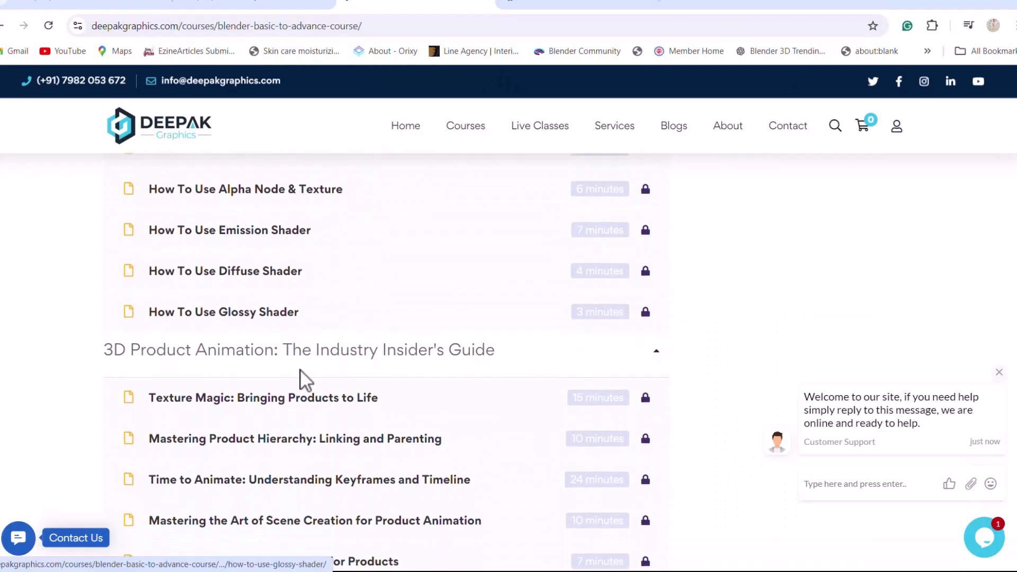
scroll(431, 339, down, 1)
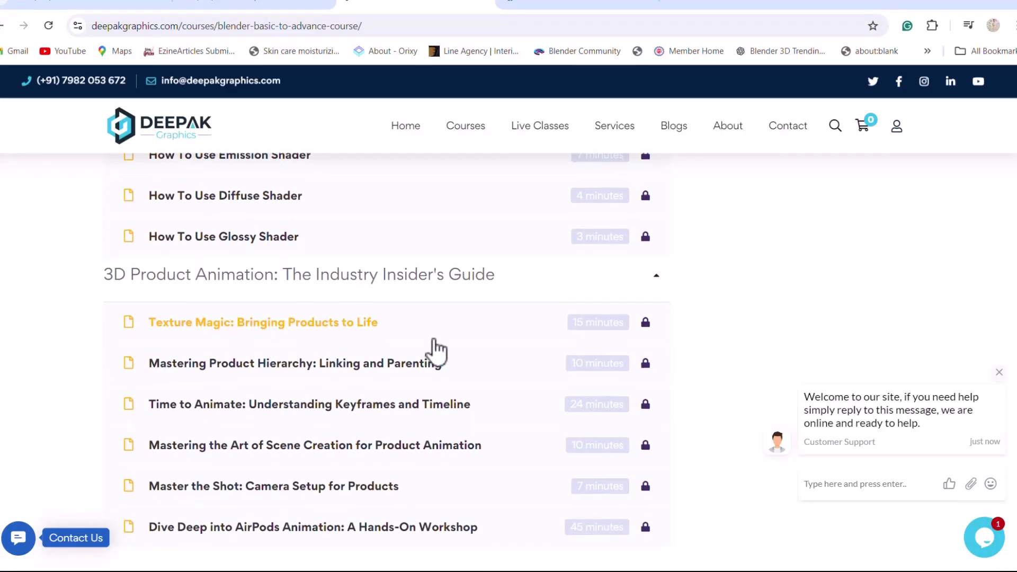
scroll(404, 387, down, 1)
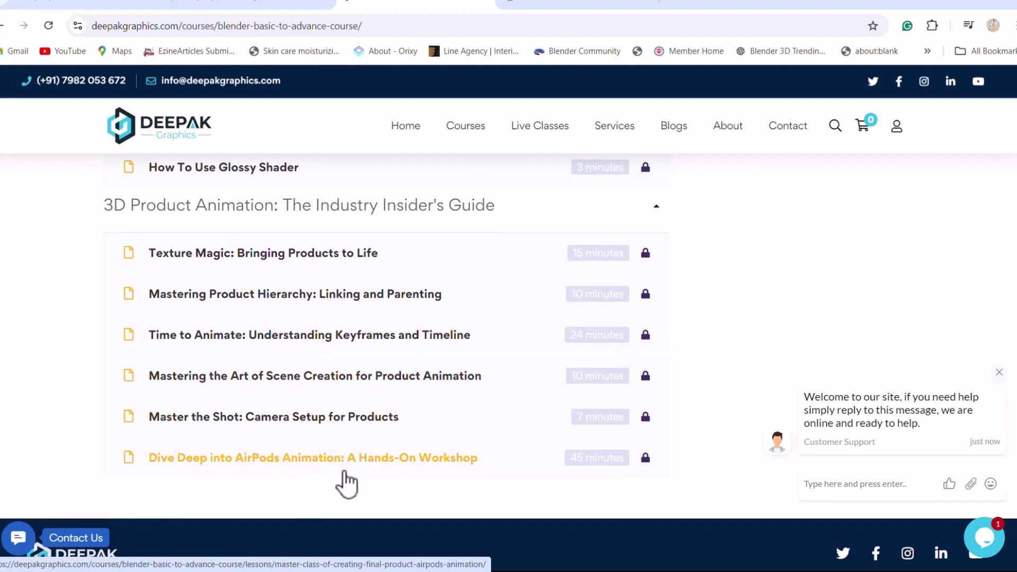
scroll(550, 480, down, 1)
scroll(542, 457, up, 2)
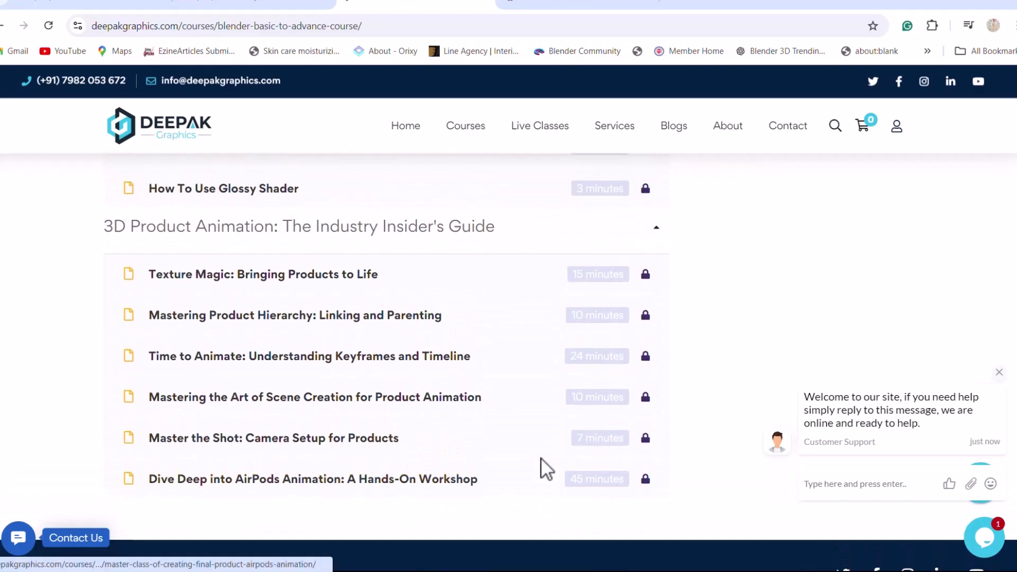
scroll(546, 463, down, 1)
scroll(544, 452, down, 1)
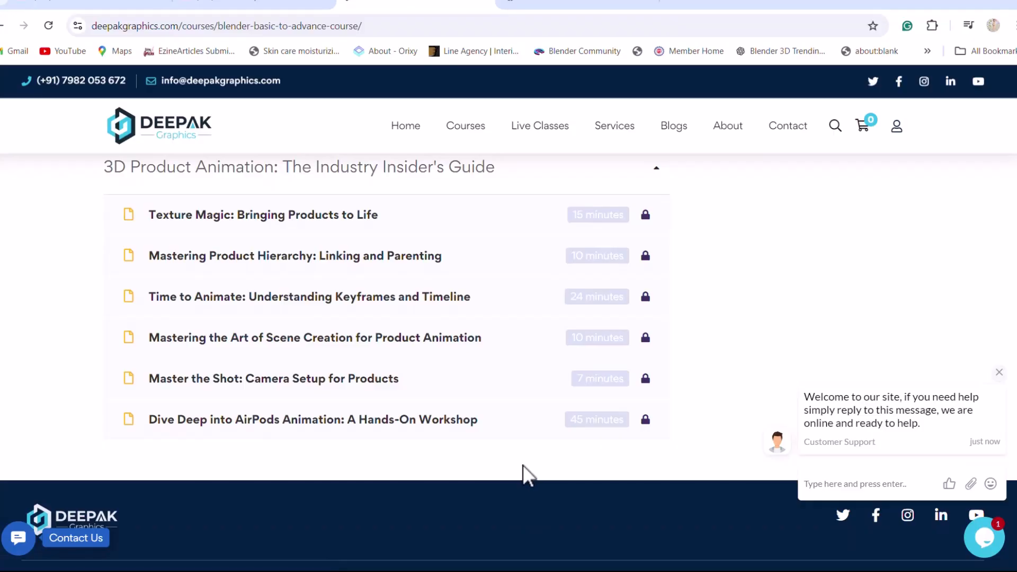
Step: Look back through the course curriculum from the final section up to the course title and price
scroll(524, 460, up, 20)
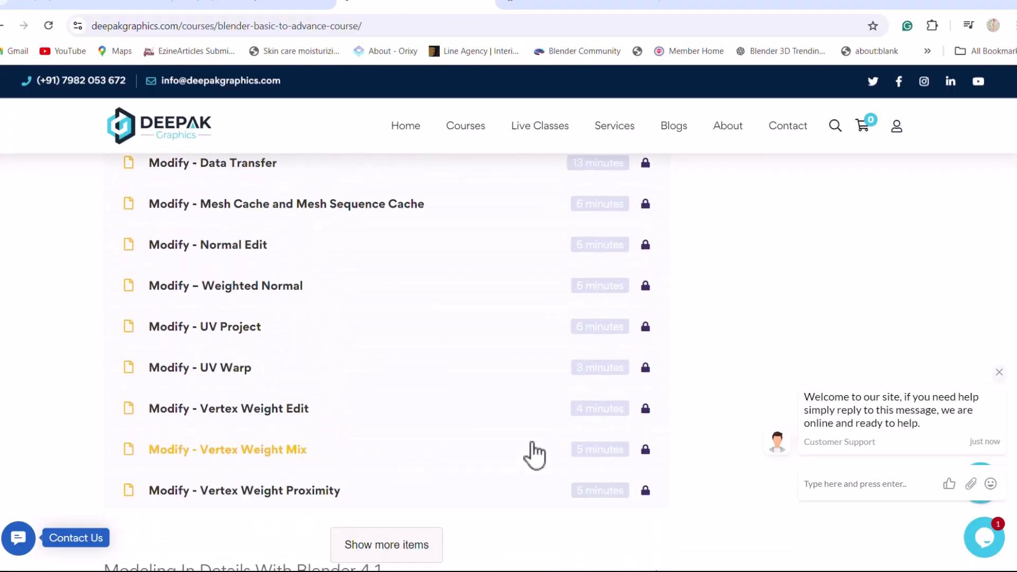
scroll(527, 451, up, 20)
scroll(508, 445, down, 12)
scroll(513, 438, up, 7)
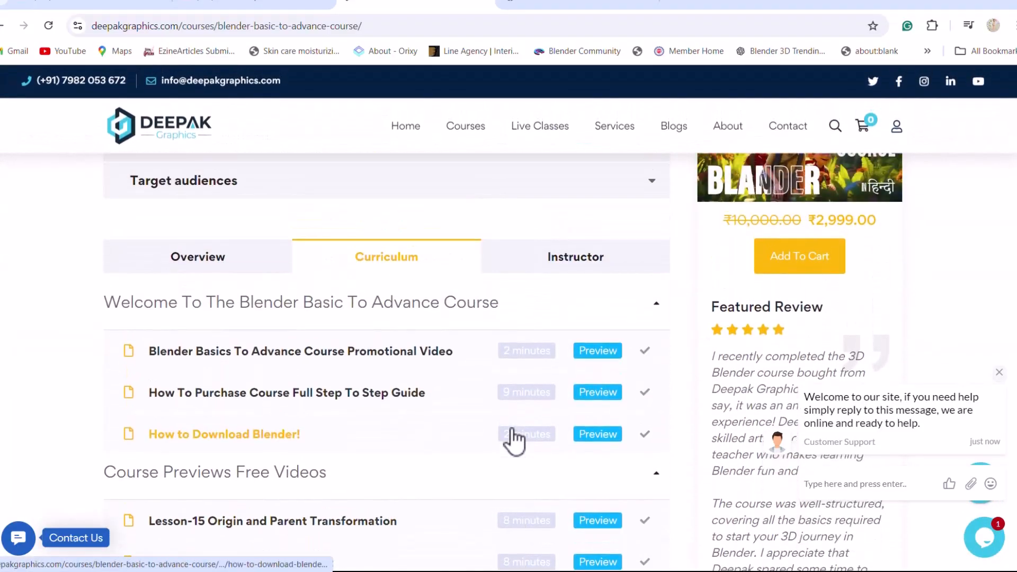
scroll(512, 439, up, 4)
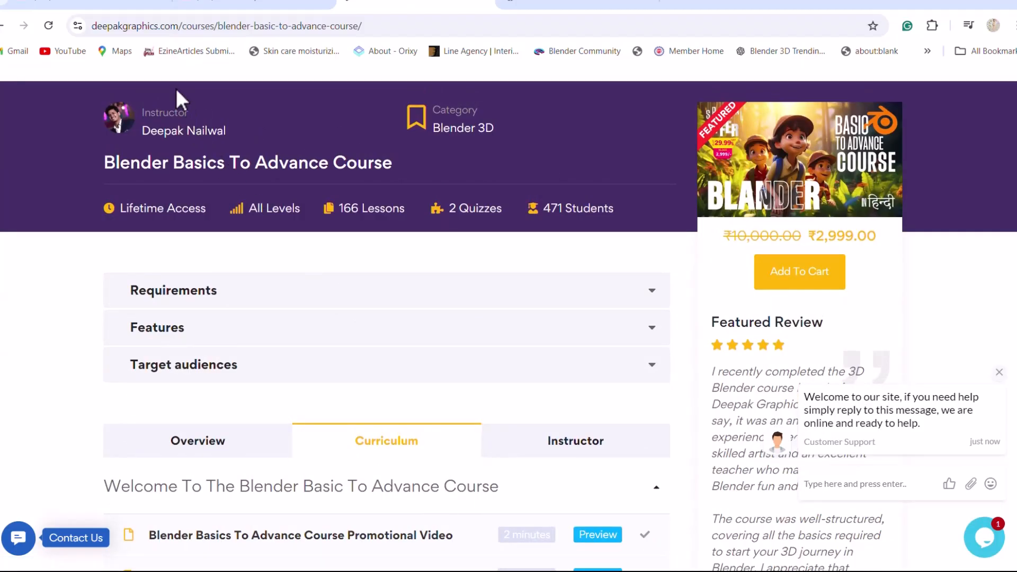